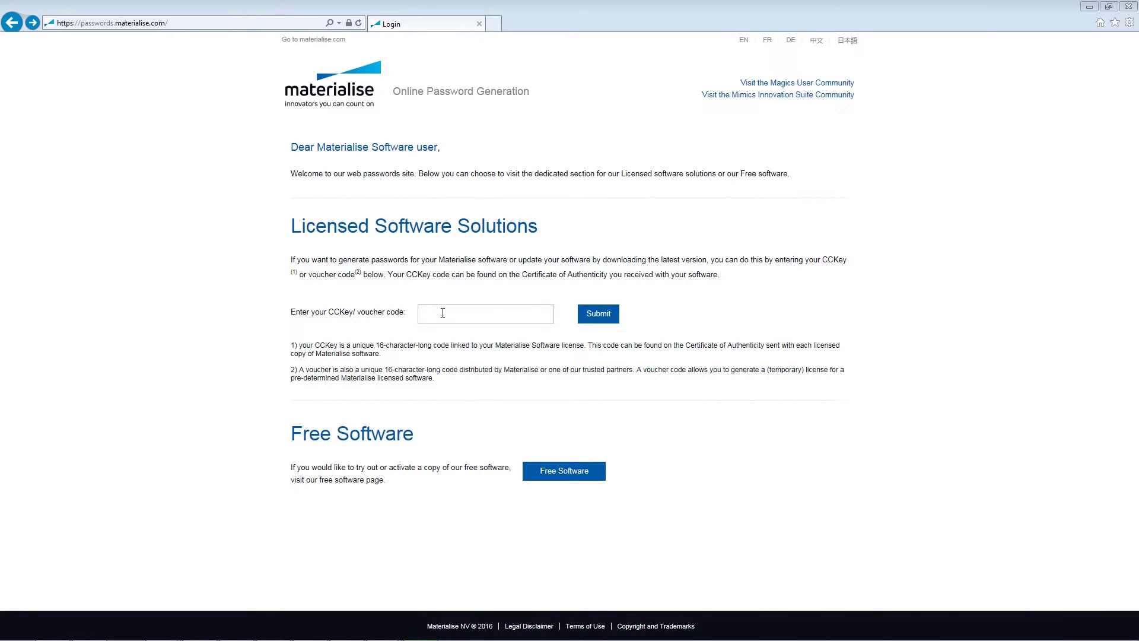
Paste the CCKey into the code box and submit it to show its evaluation Magics RP 20.0 voucher.
{"action": "left_click", "coordinate": [443, 313]}
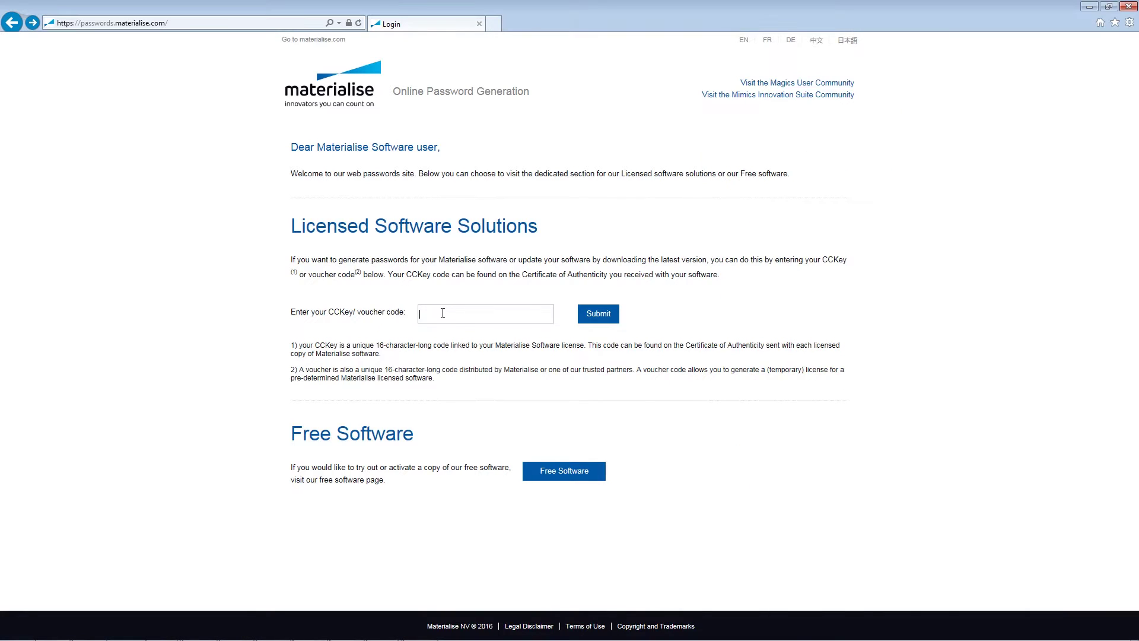
{"action": "key", "text": "ctrl+v"}
{"action": "left_click", "coordinate": [596, 318]}
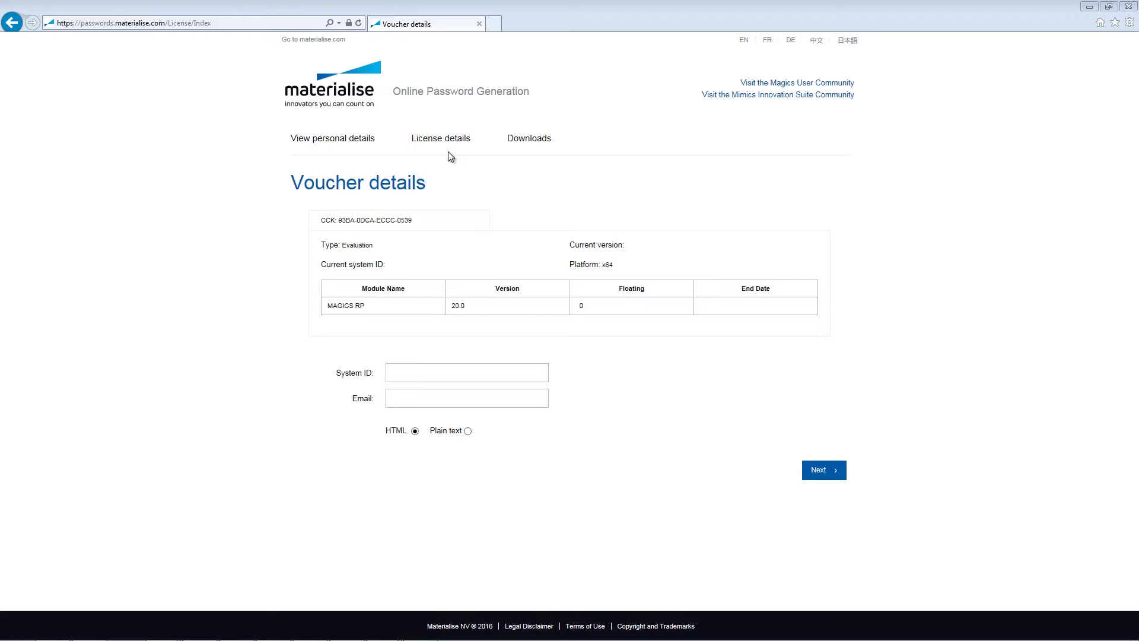
Download the Magics 20.04 64-bit installer from the Downloads page, keeping EU as the region.
{"action": "left_click", "coordinate": [536, 145]}
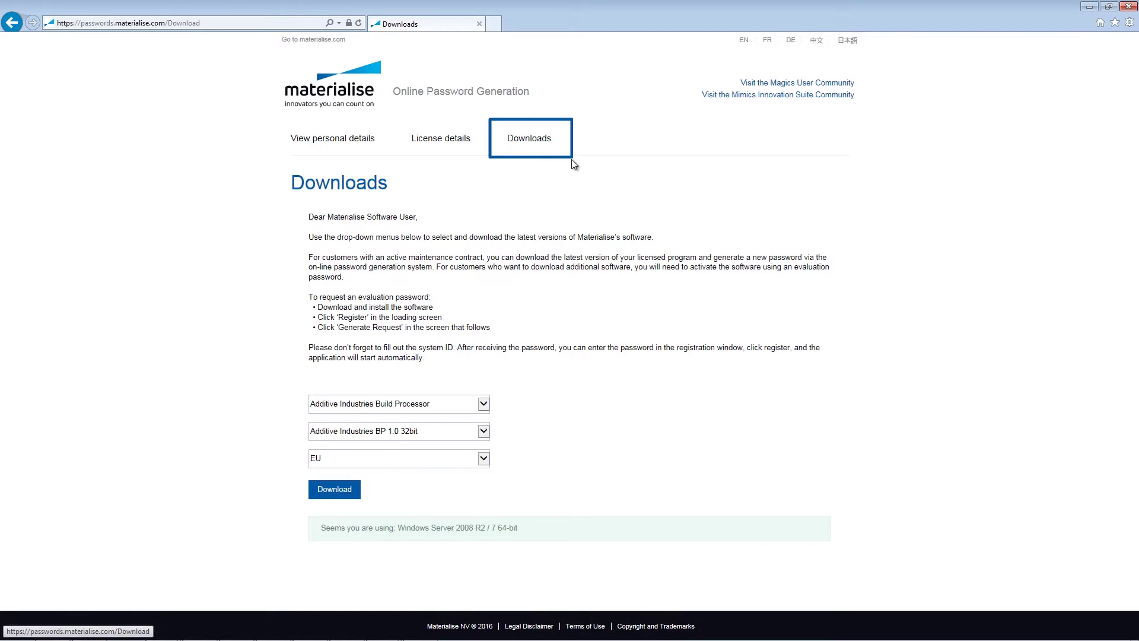
{"action": "left_click", "coordinate": [486, 404]}
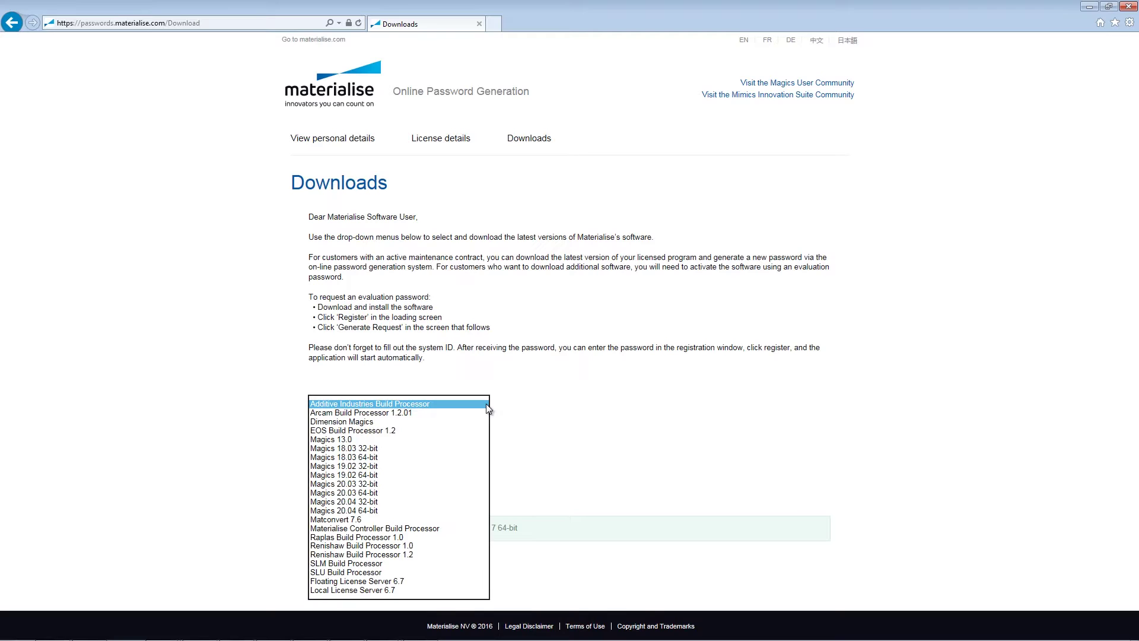
{"action": "left_click", "coordinate": [427, 511]}
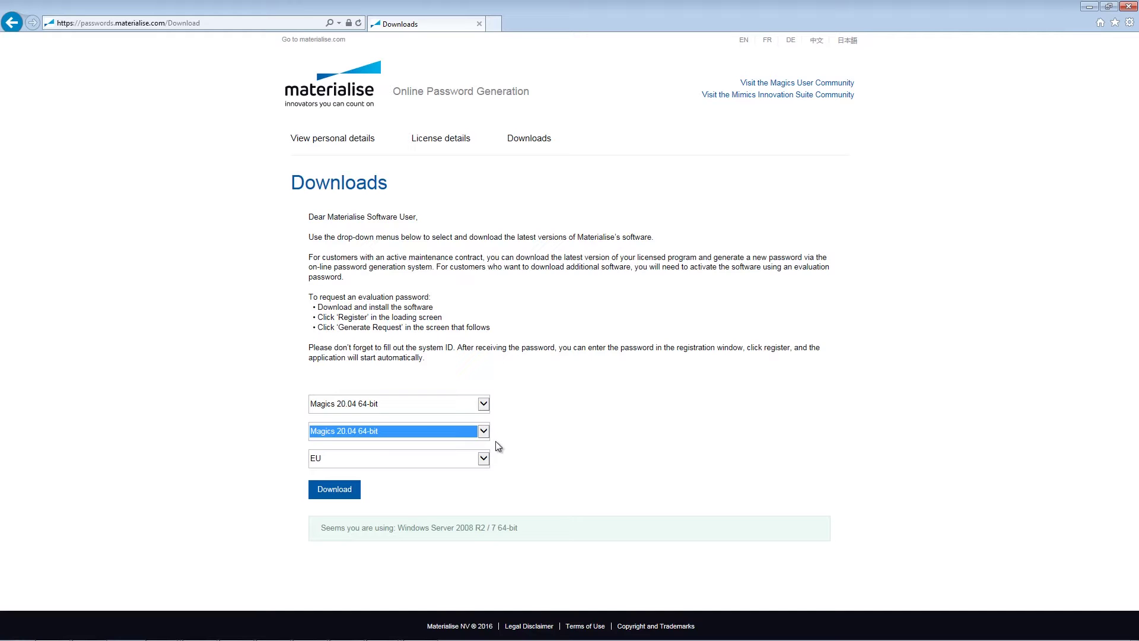
{"action": "left_click", "coordinate": [484, 458]}
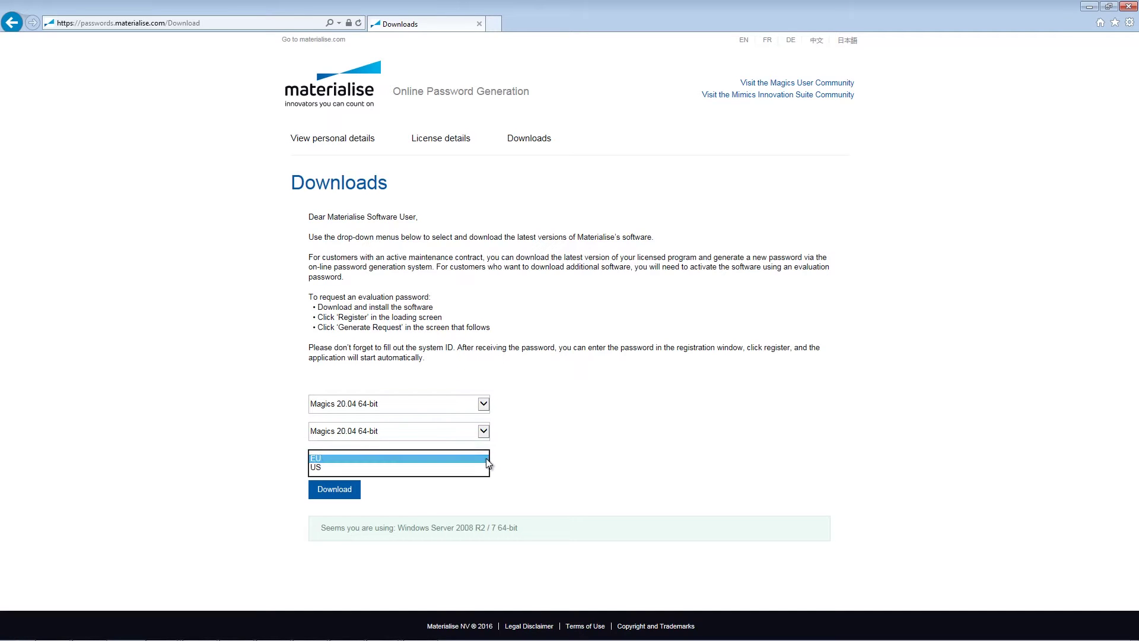
{"action": "left_click", "coordinate": [486, 458]}
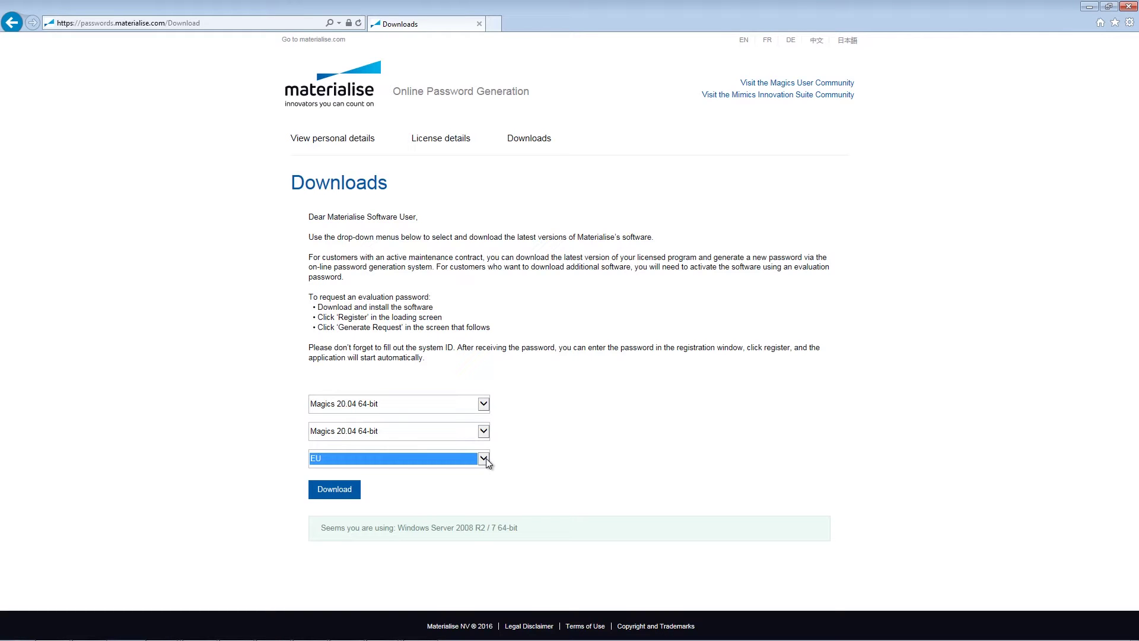
{"action": "left_click", "coordinate": [335, 496]}
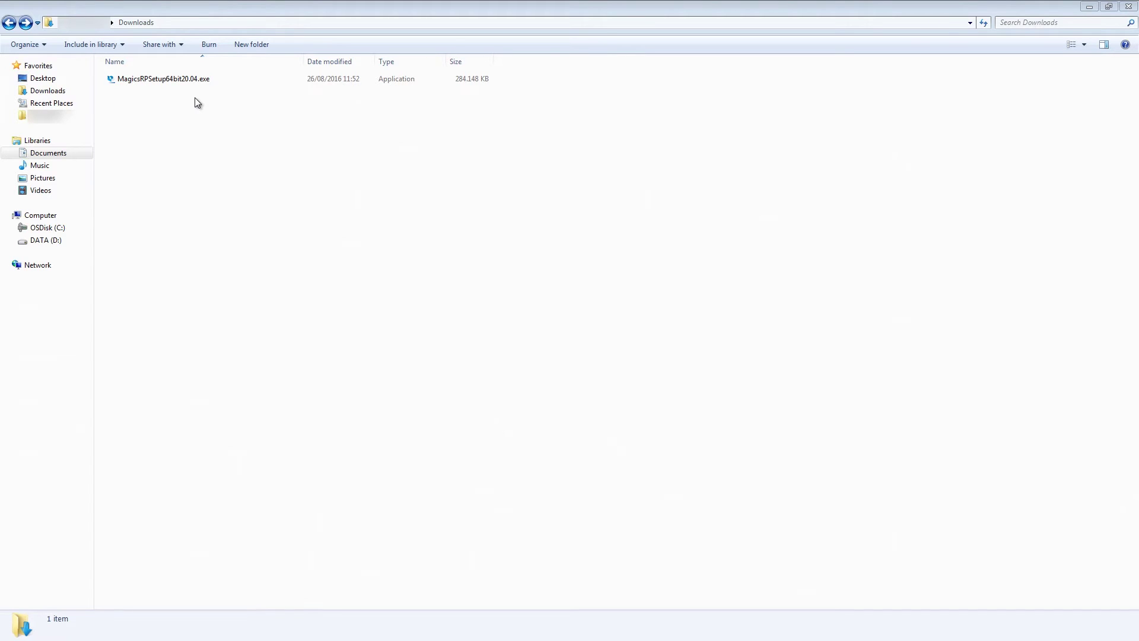
Run MagicsRPSetup64bit20.04.exe from Downloads, allowing it past the security warning.
{"action": "left_click", "coordinate": [147, 86]}
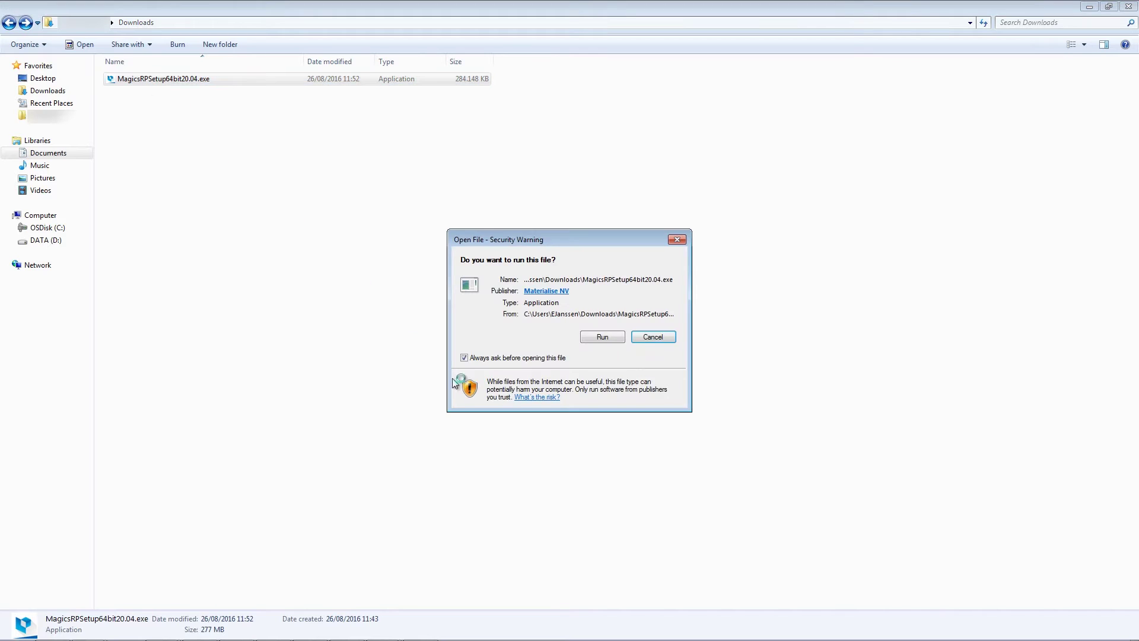
{"action": "left_click", "coordinate": [607, 339]}
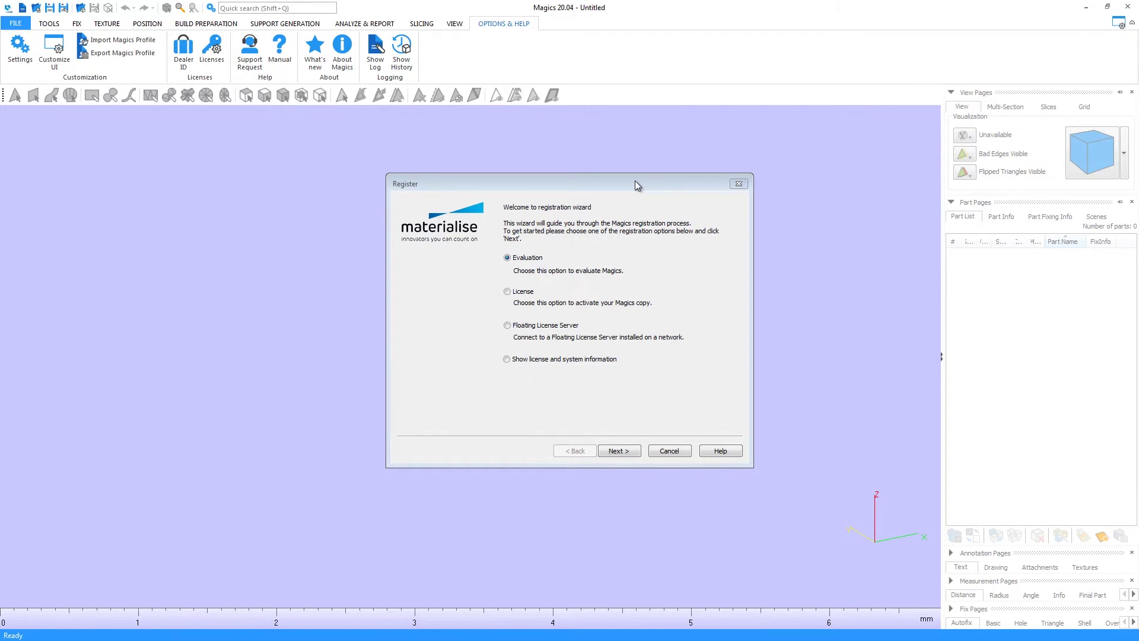
Close the Register dialog, leaving an empty untitled Magics 20.04 project.
{"action": "left_click", "coordinate": [634, 180]}
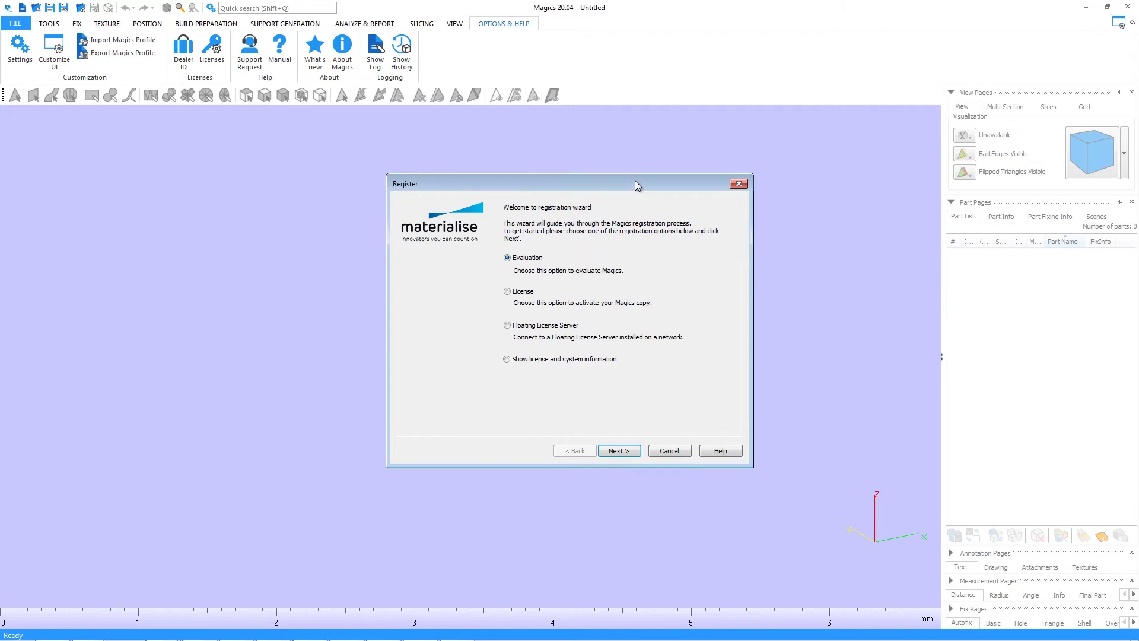
{"action": "left_click", "coordinate": [736, 185]}
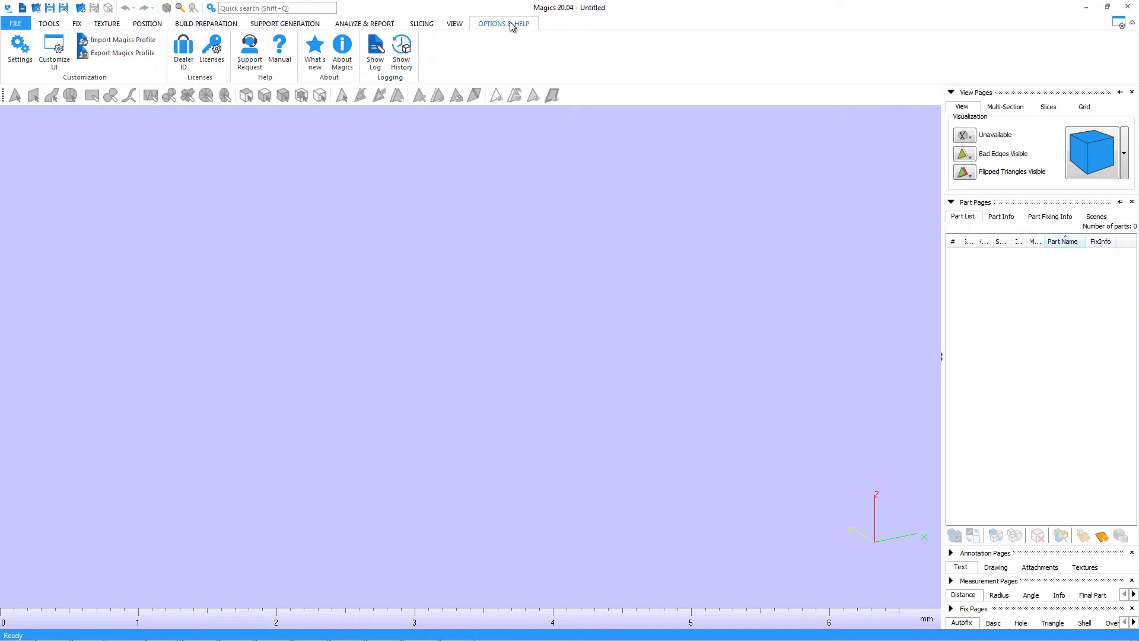
Reopen Licenses, view the license and system information page, then go back to the first page.
{"action": "left_click", "coordinate": [216, 55]}
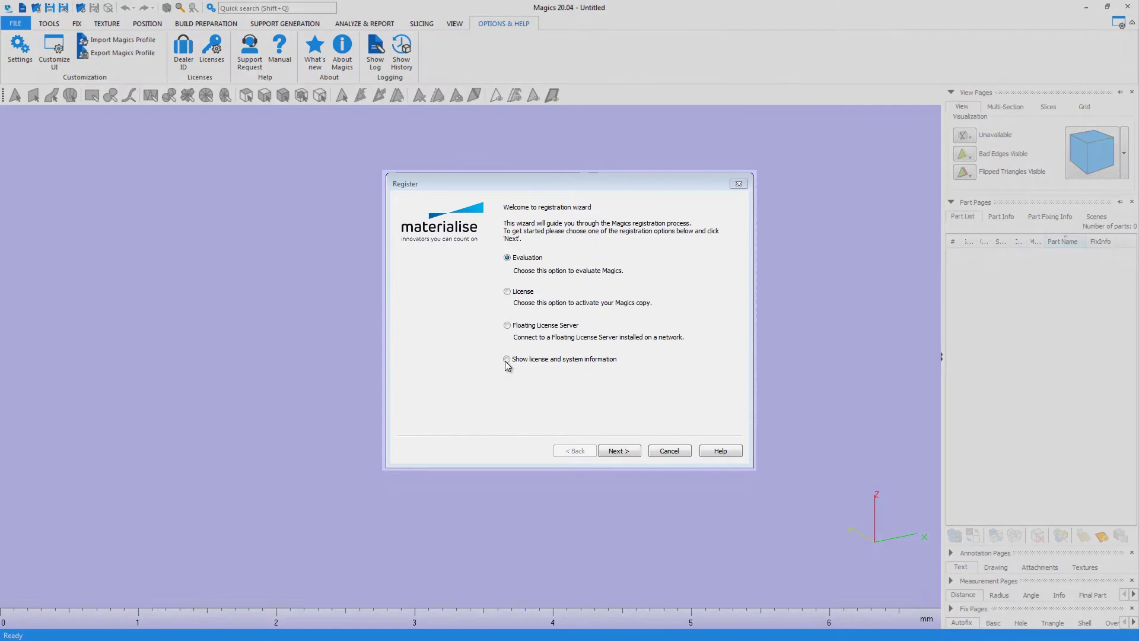
{"action": "left_click", "coordinate": [506, 360]}
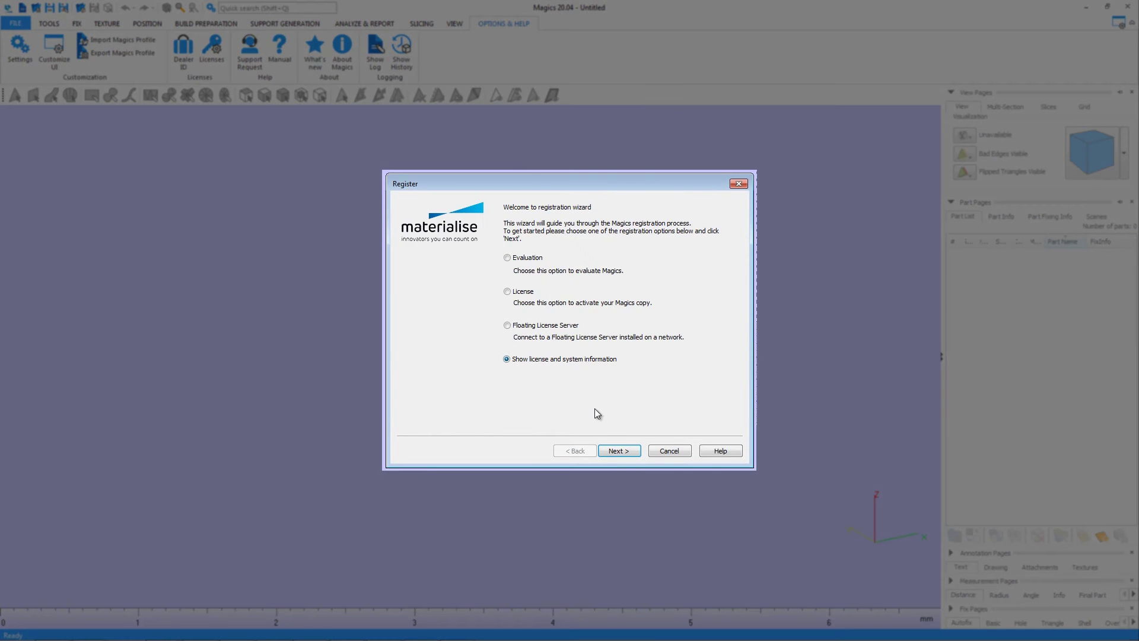
{"action": "left_click", "coordinate": [614, 452]}
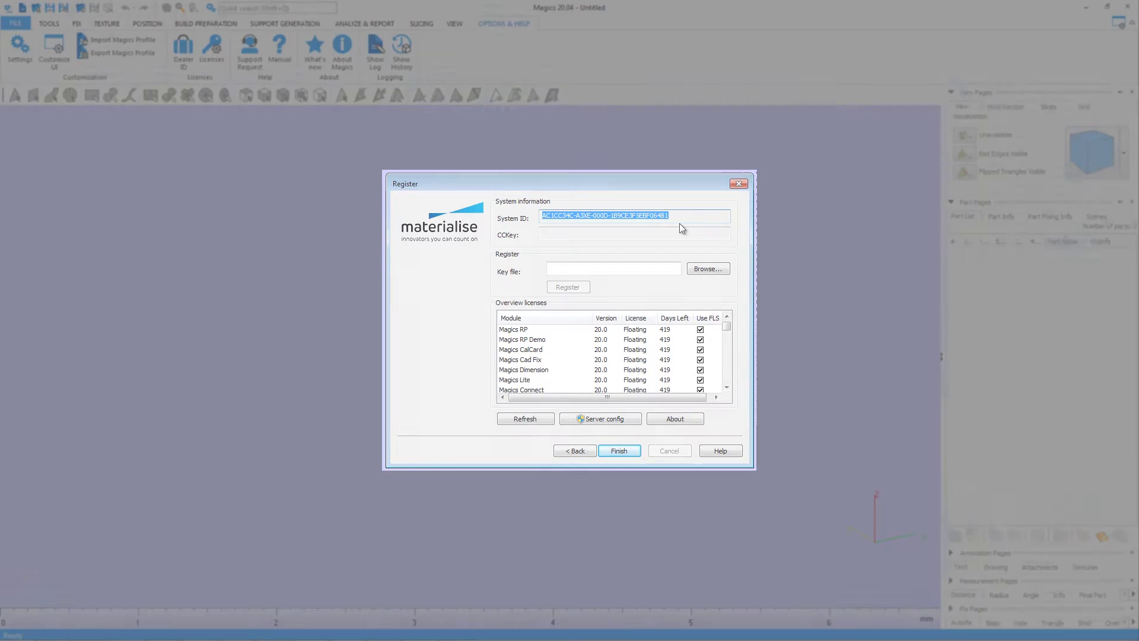
{"action": "left_click", "coordinate": [570, 451]}
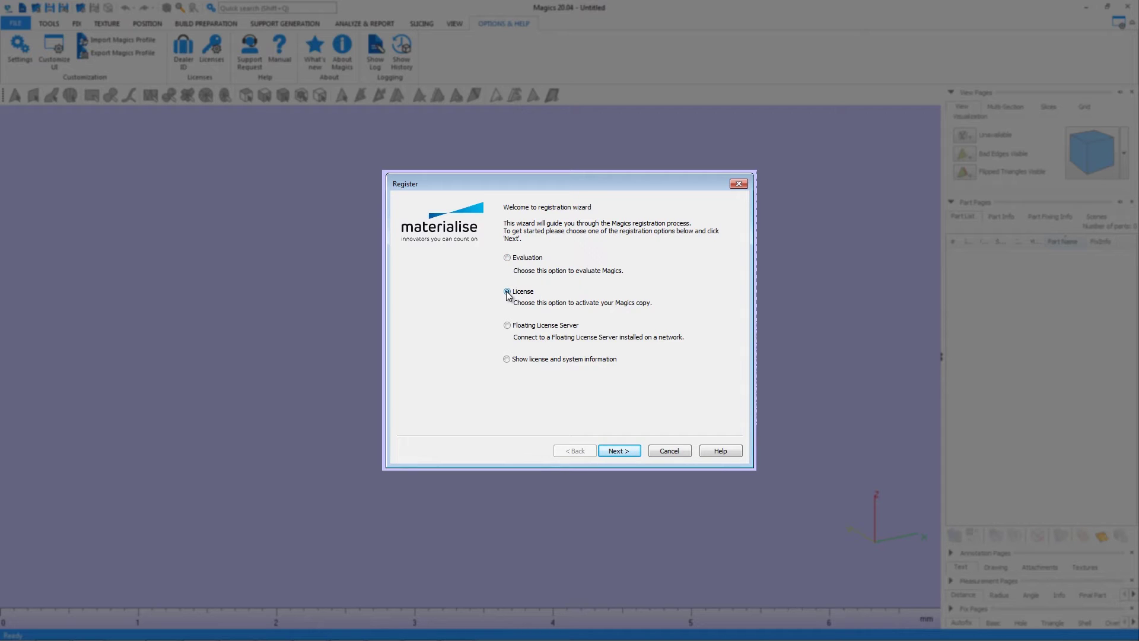
Choose Evaluation, paste the voucher code into its four boxes, and request the key file.
{"action": "left_click", "coordinate": [508, 258]}
{"action": "left_click", "coordinate": [608, 455]}
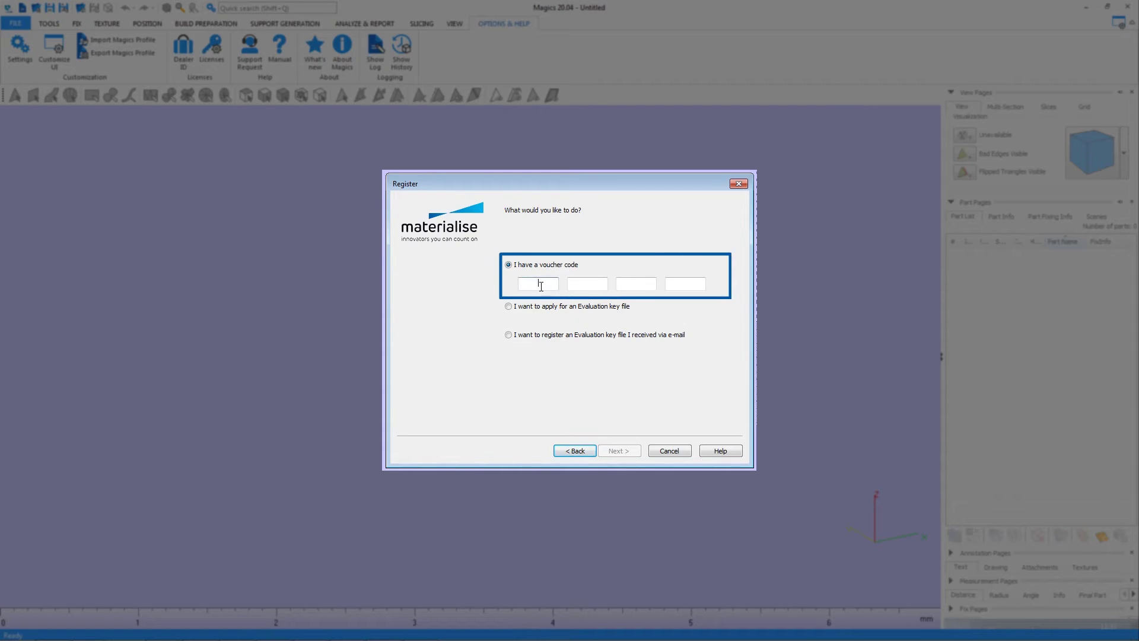
{"action": "key", "text": "ctrl+v"}
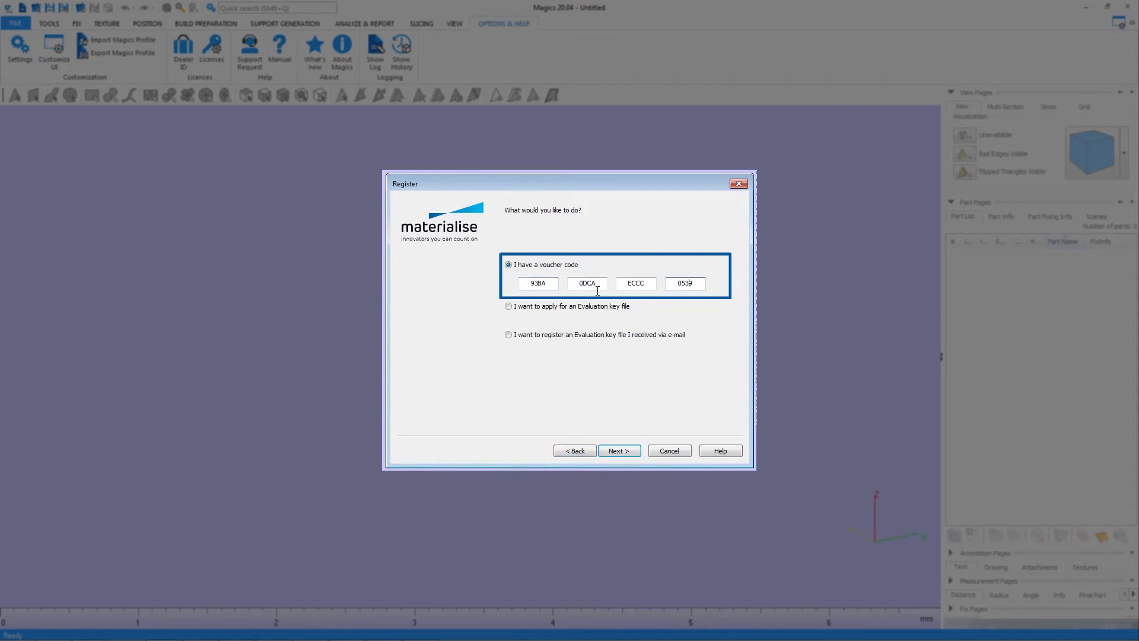
{"action": "left_click", "coordinate": [626, 451]}
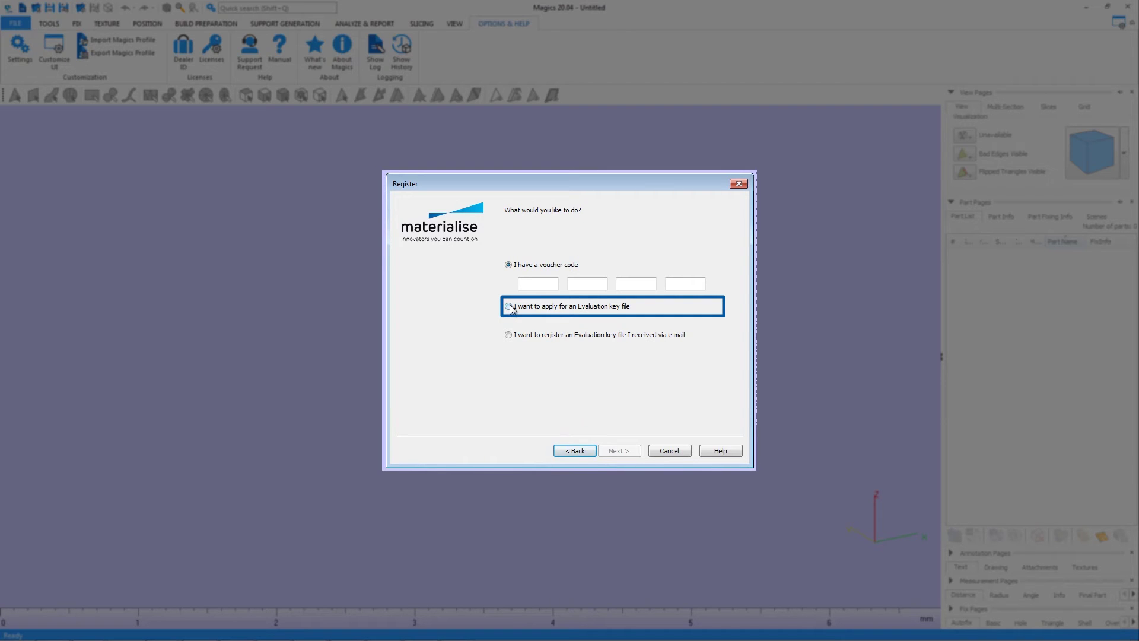
Apply for an Evaluation key file, accept the prefilled contact details, and generate the request e-mail.
{"action": "left_click", "coordinate": [510, 306]}
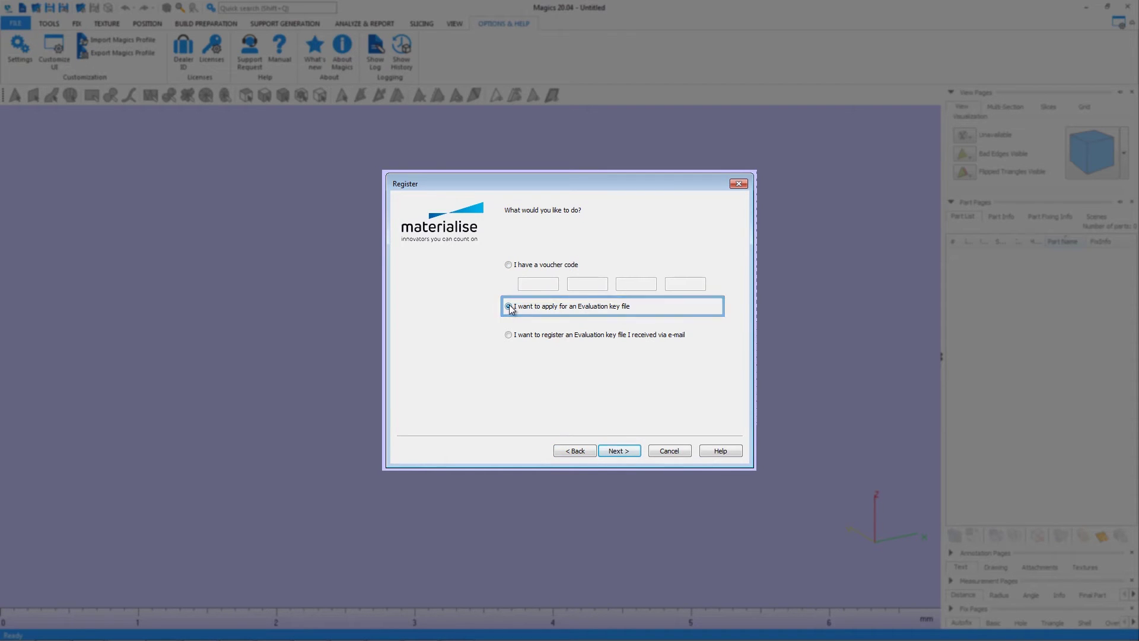
{"action": "left_click", "coordinate": [620, 449]}
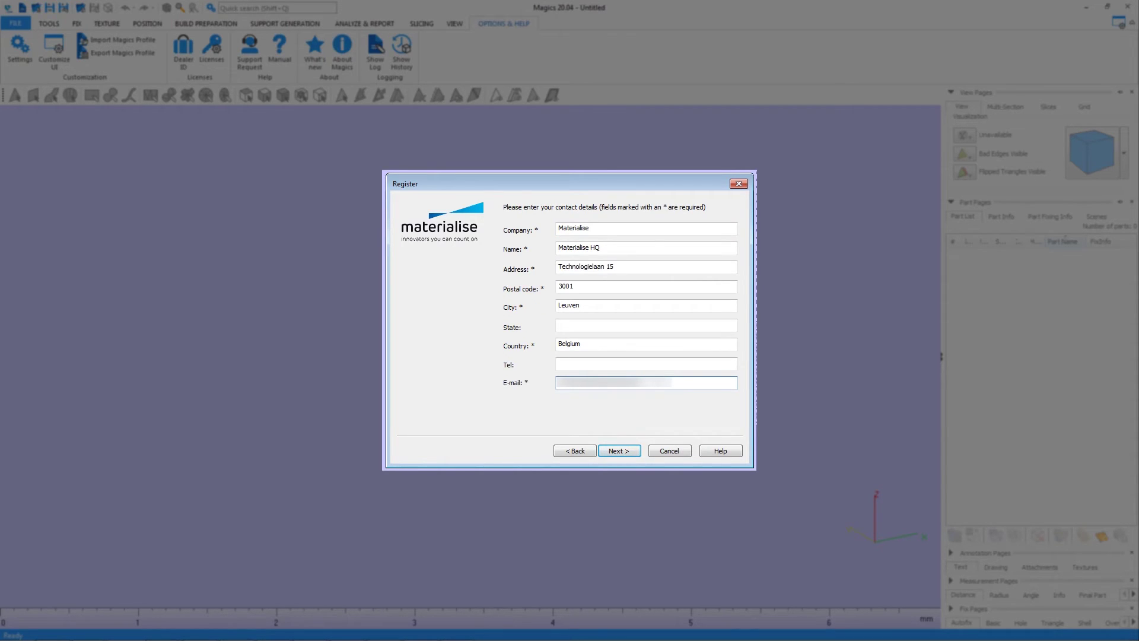
{"action": "left_click", "coordinate": [621, 450]}
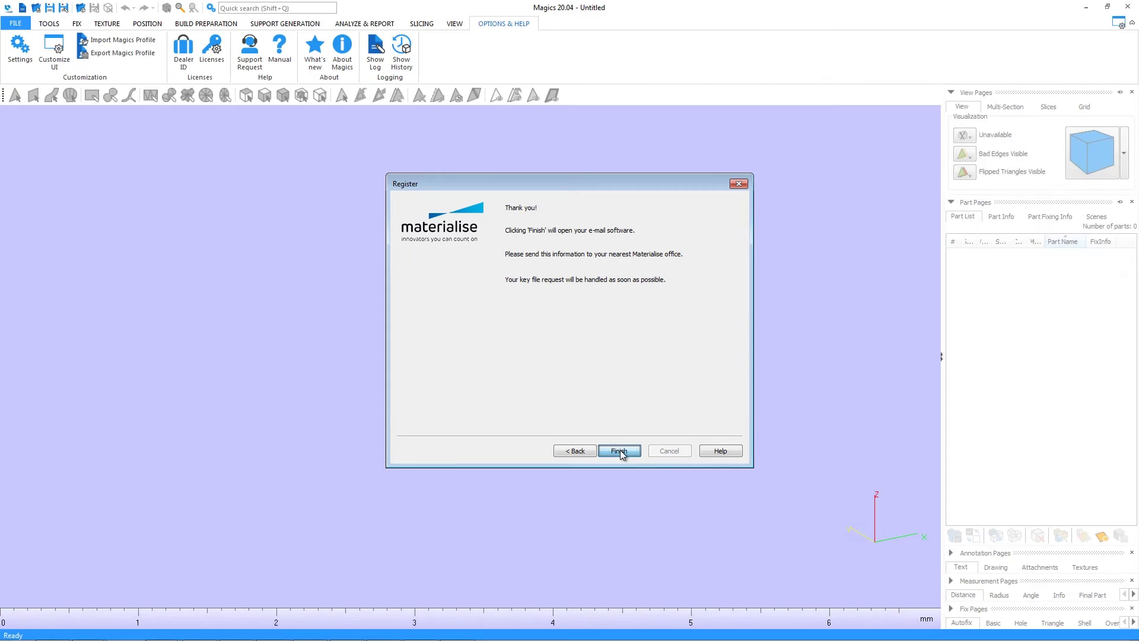
{"action": "left_click", "coordinate": [620, 450]}
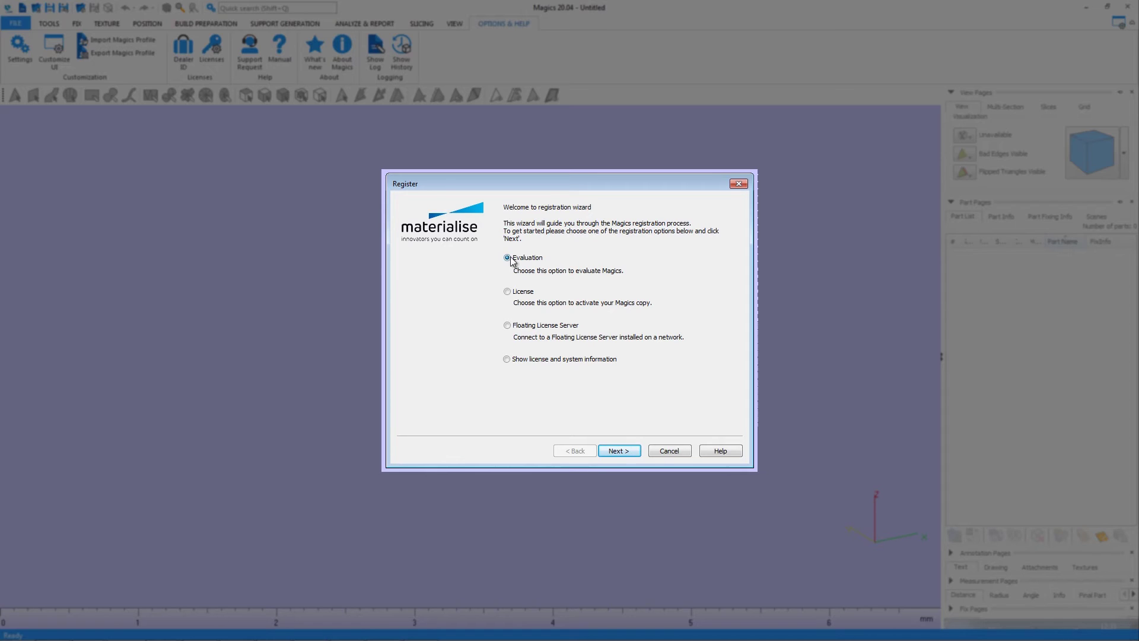
Register the e-mailed evaluation key by loading the downloaded .matkey file from Downloads.
{"action": "left_click", "coordinate": [623, 449]}
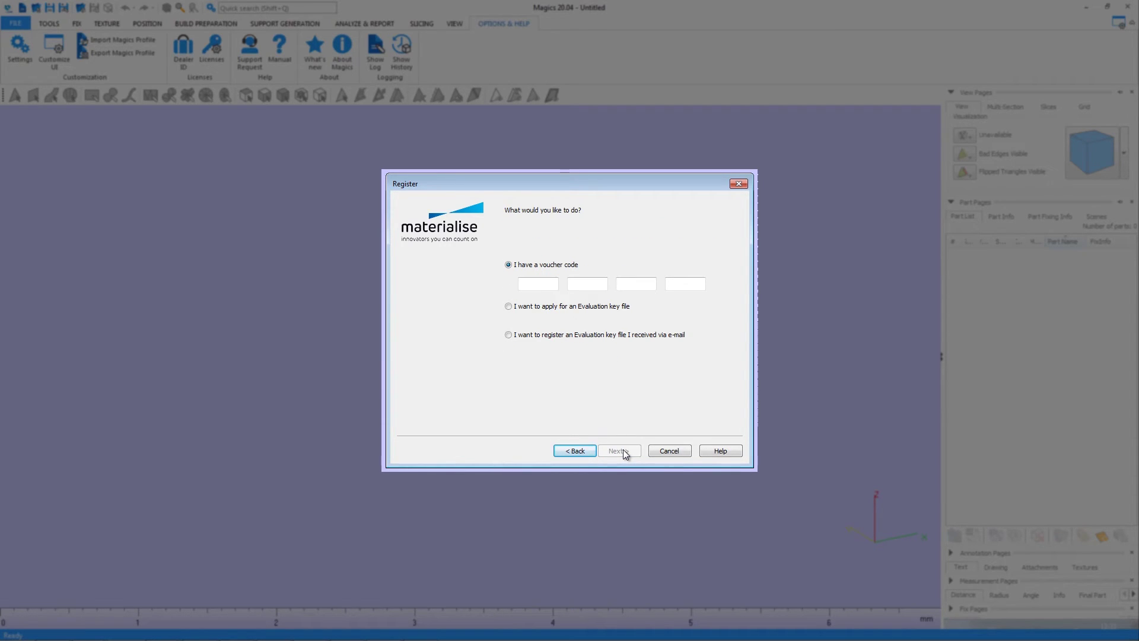
{"action": "left_click", "coordinate": [509, 335]}
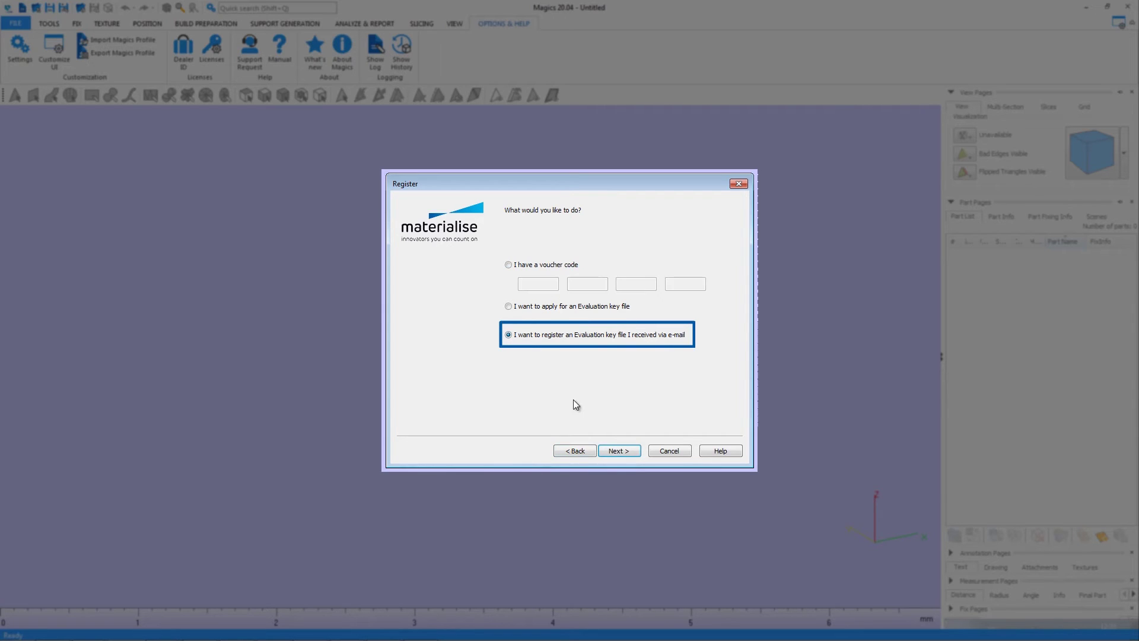
{"action": "left_click", "coordinate": [613, 450]}
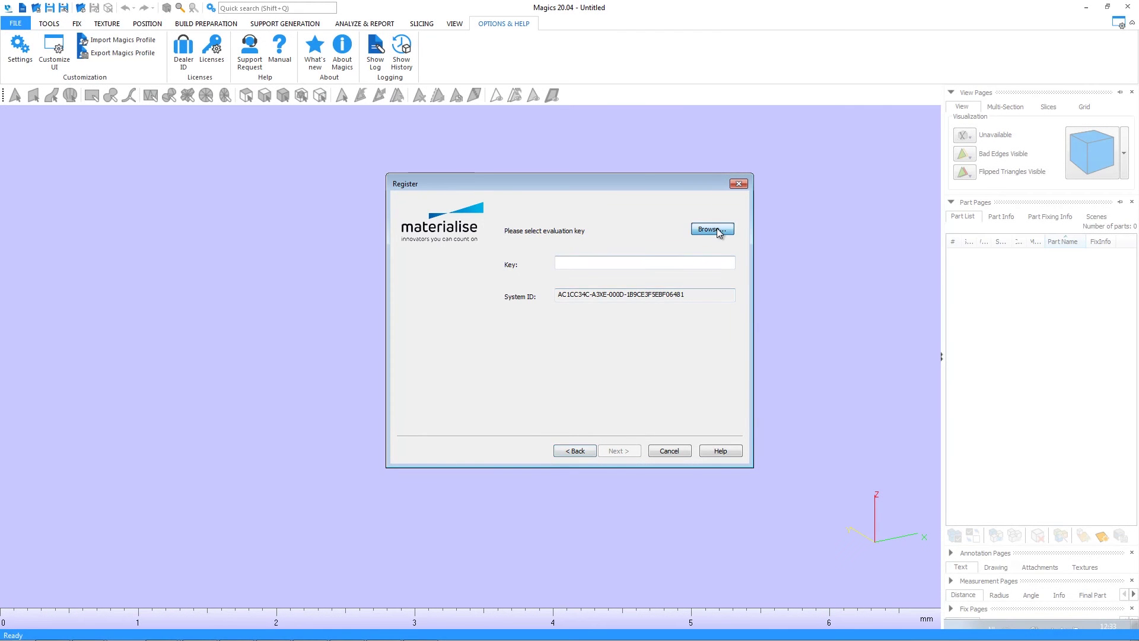
{"action": "left_click", "coordinate": [714, 228]}
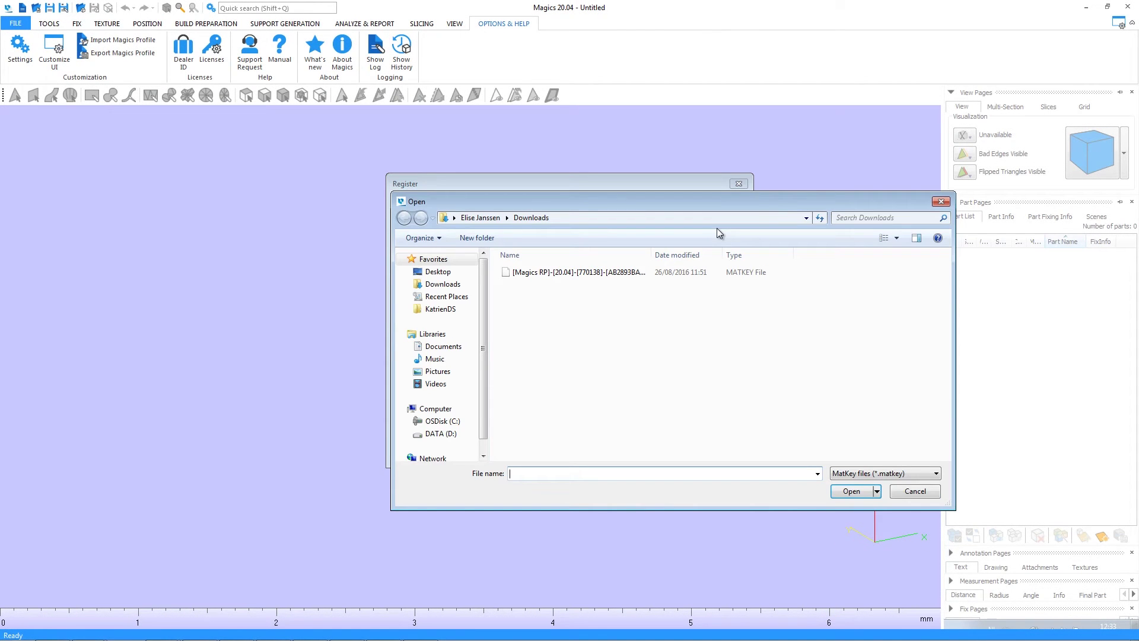
{"action": "left_click", "coordinate": [585, 277]}
{"action": "left_click", "coordinate": [849, 491]}
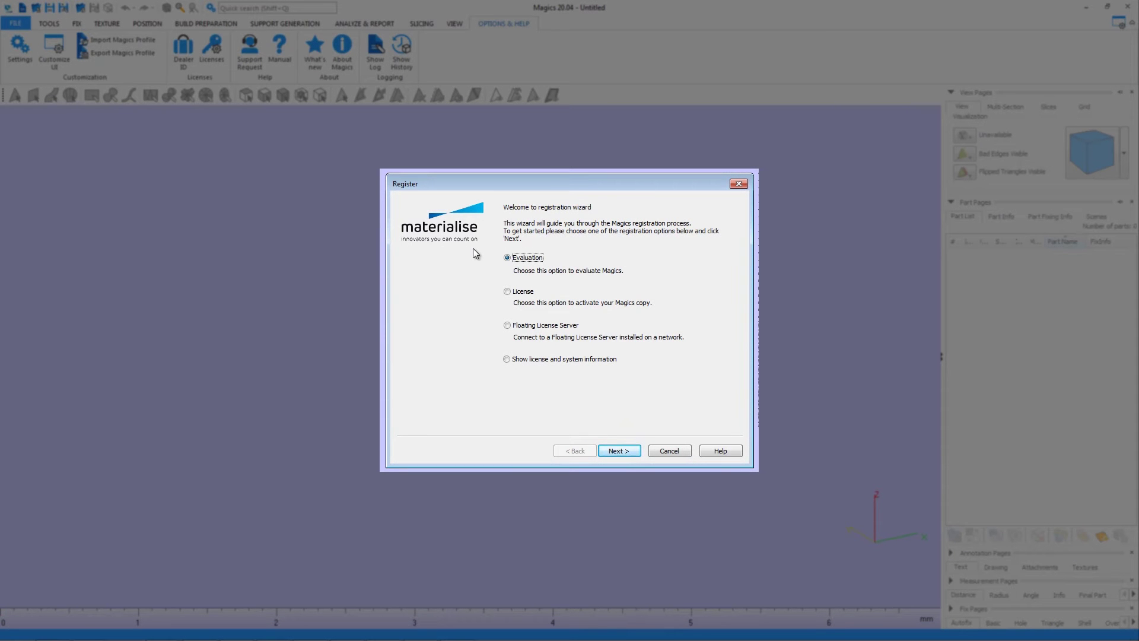
Choose License with Instant activation and submit the pasted CCKey for online activation.
{"action": "left_click", "coordinate": [507, 292]}
{"action": "left_click", "coordinate": [613, 453]}
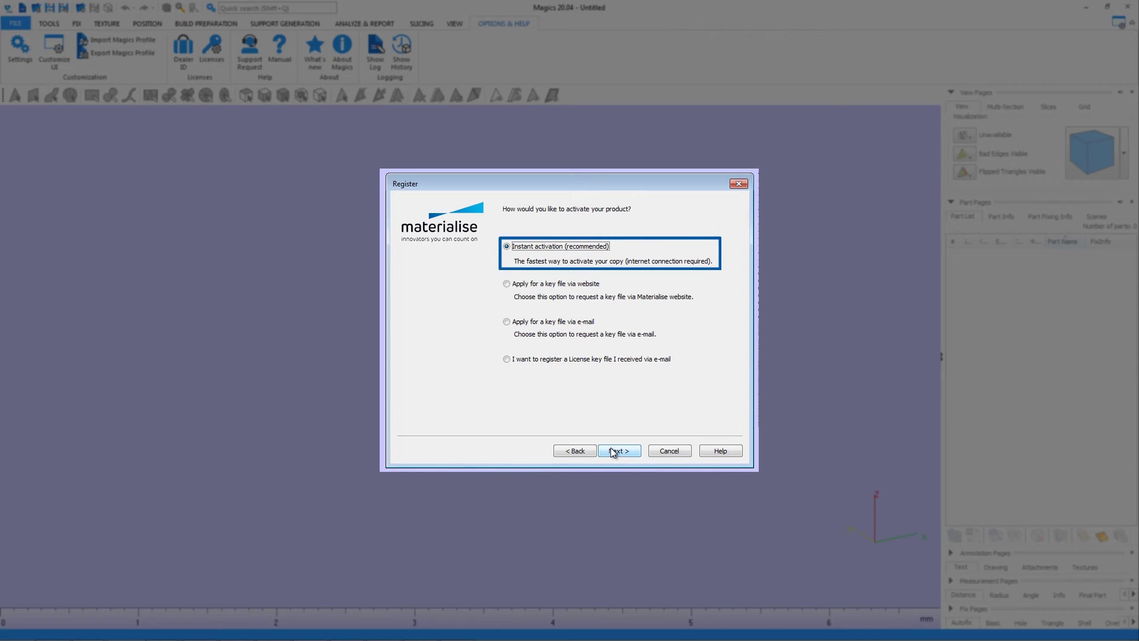
{"action": "left_click", "coordinate": [614, 450]}
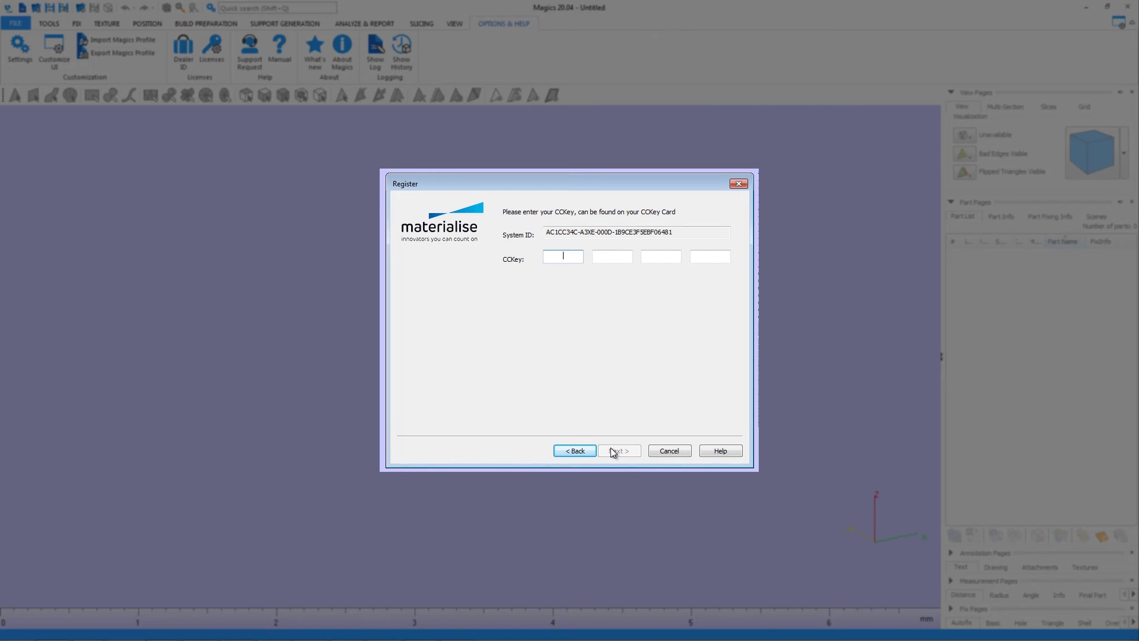
{"action": "key", "text": "ctrl+v"}
{"action": "left_click", "coordinate": [614, 451]}
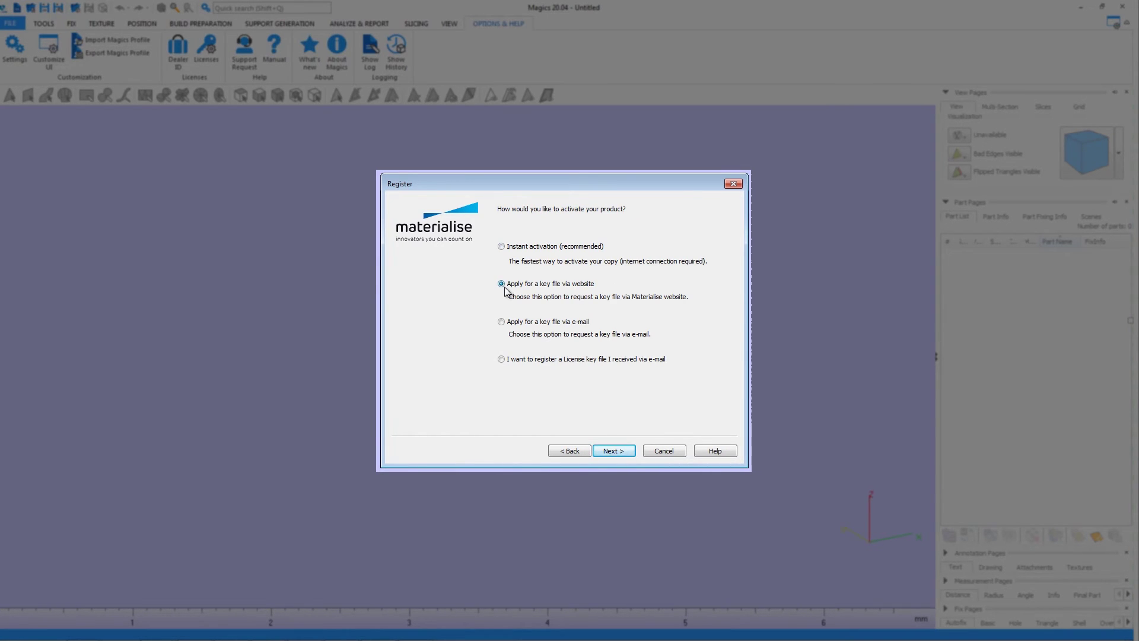
Finish the 'Apply for a key file via website' option to open the Online Password Generation site.
{"action": "left_click", "coordinate": [604, 451]}
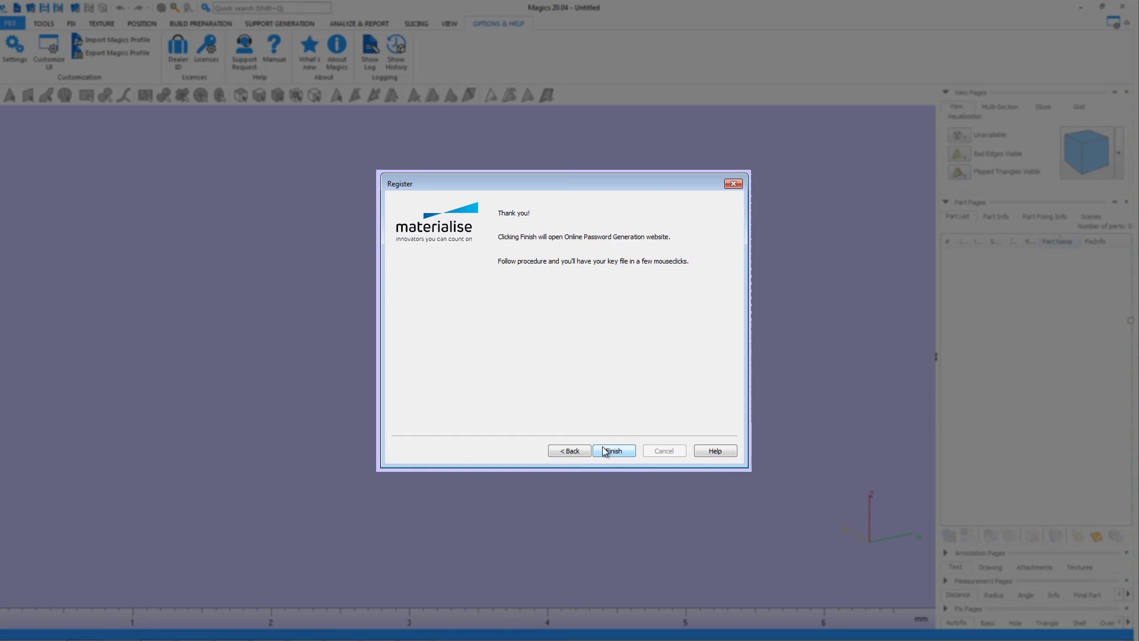
{"action": "left_click", "coordinate": [603, 451]}
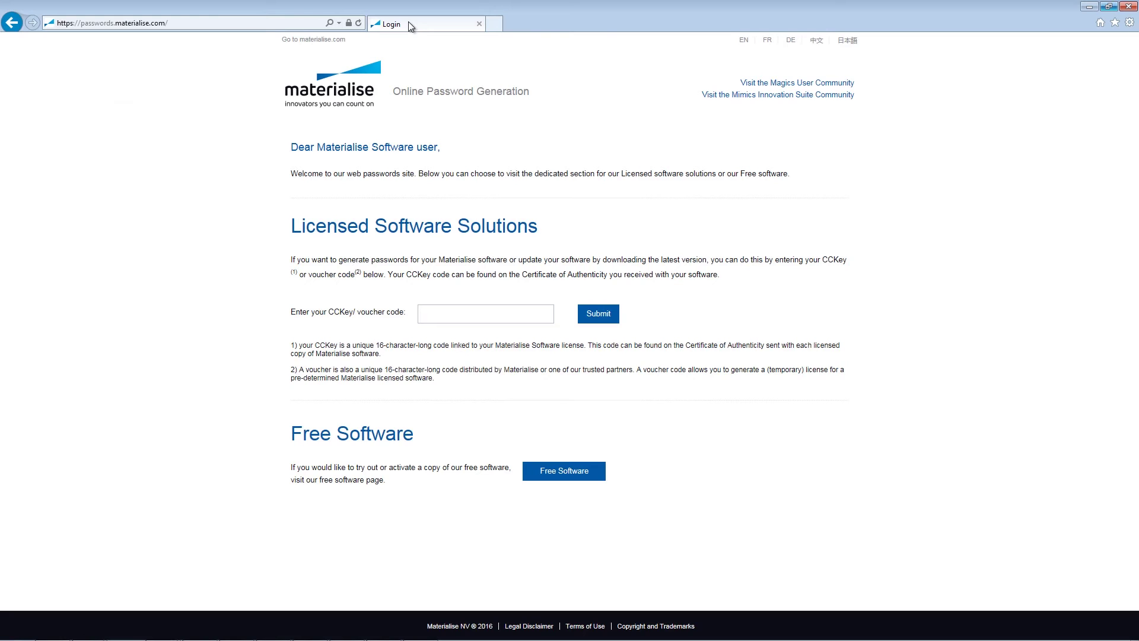
Paste the CCKey into the voucher code field, submit it, and scroll through its license details.
{"action": "left_click", "coordinate": [467, 310]}
{"action": "key", "text": "ctrl+v"}
{"action": "left_click", "coordinate": [589, 319]}
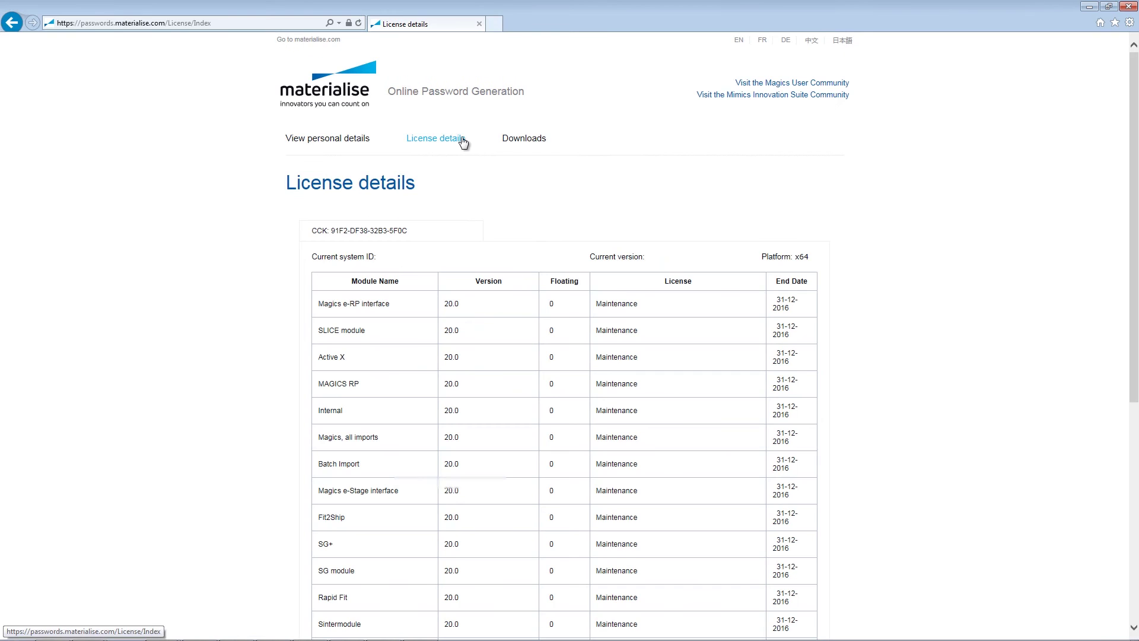
{"action": "scroll", "coordinate": [464, 143], "scroll_direction": "down", "scroll_amount": 2}
{"action": "scroll", "coordinate": [464, 142], "scroll_direction": "down", "scroll_amount": 4}
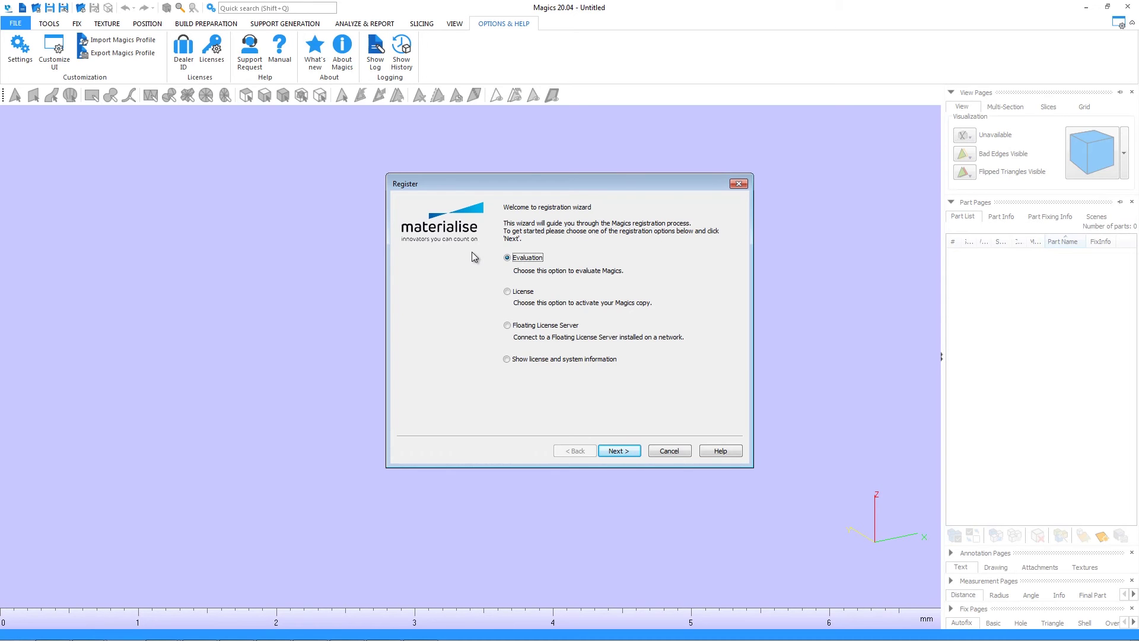
Show Magics's license and system information page and select the System ID text.
{"action": "left_click", "coordinate": [515, 359]}
{"action": "left_click", "coordinate": [624, 448]}
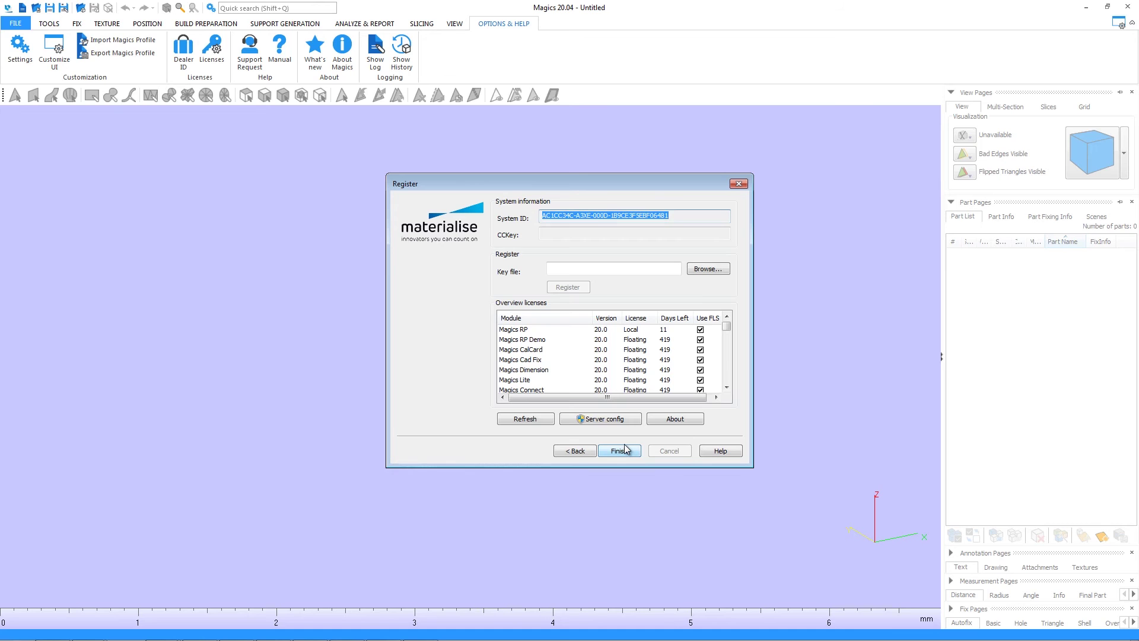
{"action": "left_click_drag", "start_coordinate": [670, 214], "coordinate": [530, 217]}
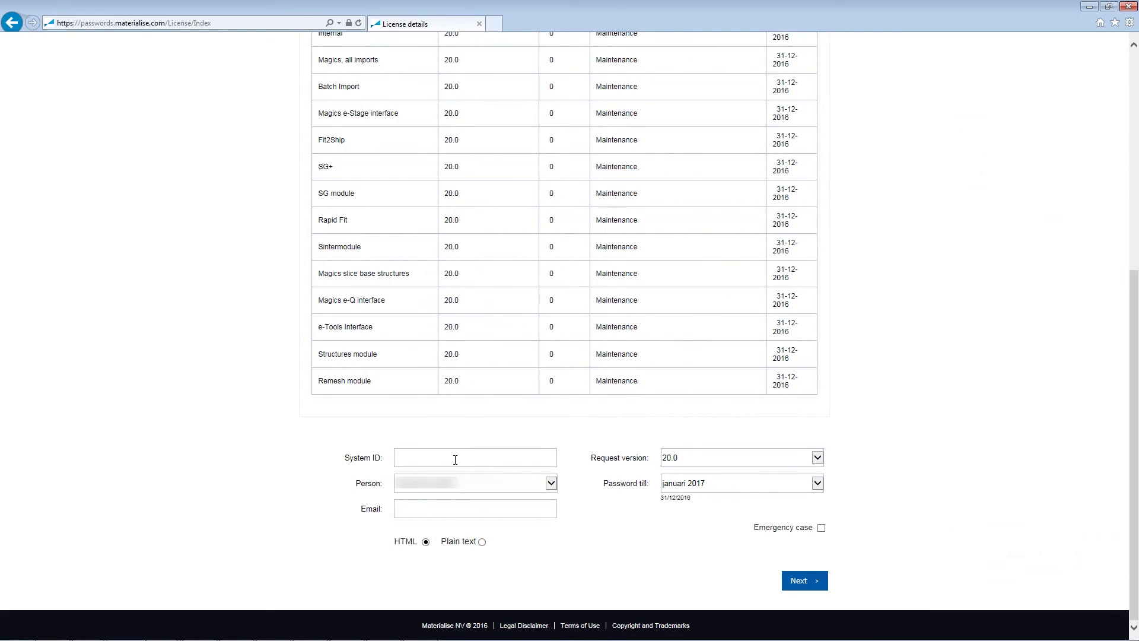
Submit the pasted System ID and e-mail, requesting version 20.0 valid until januari 2017.
{"action": "key", "text": "ctrl+v"}
{"action": "key", "text": "Tab"}
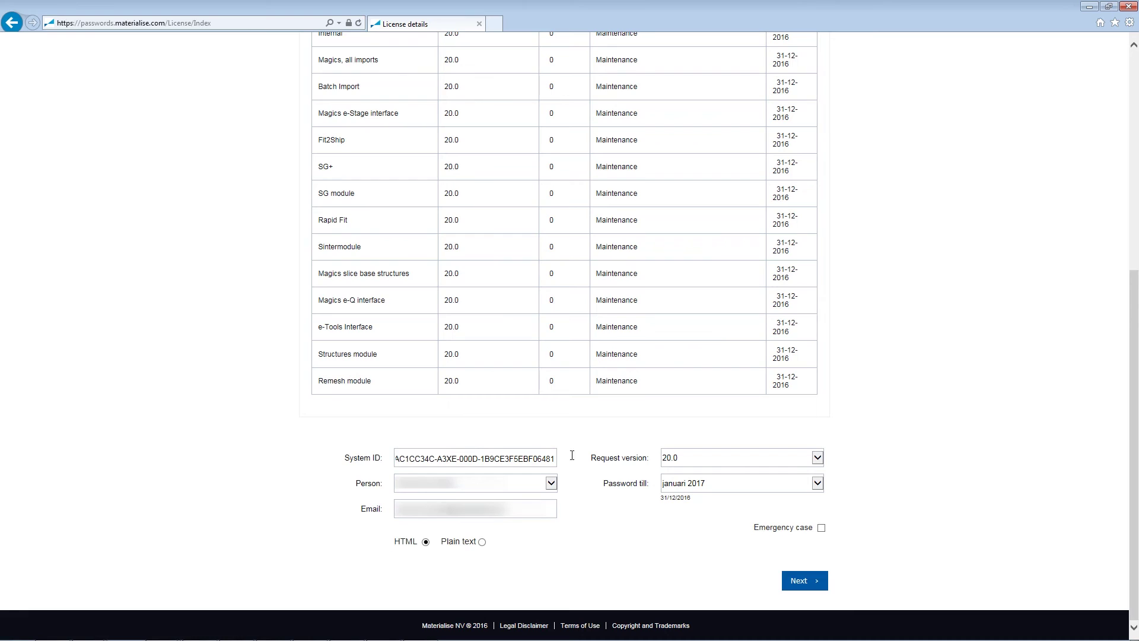
{"action": "left_click", "coordinate": [818, 460]}
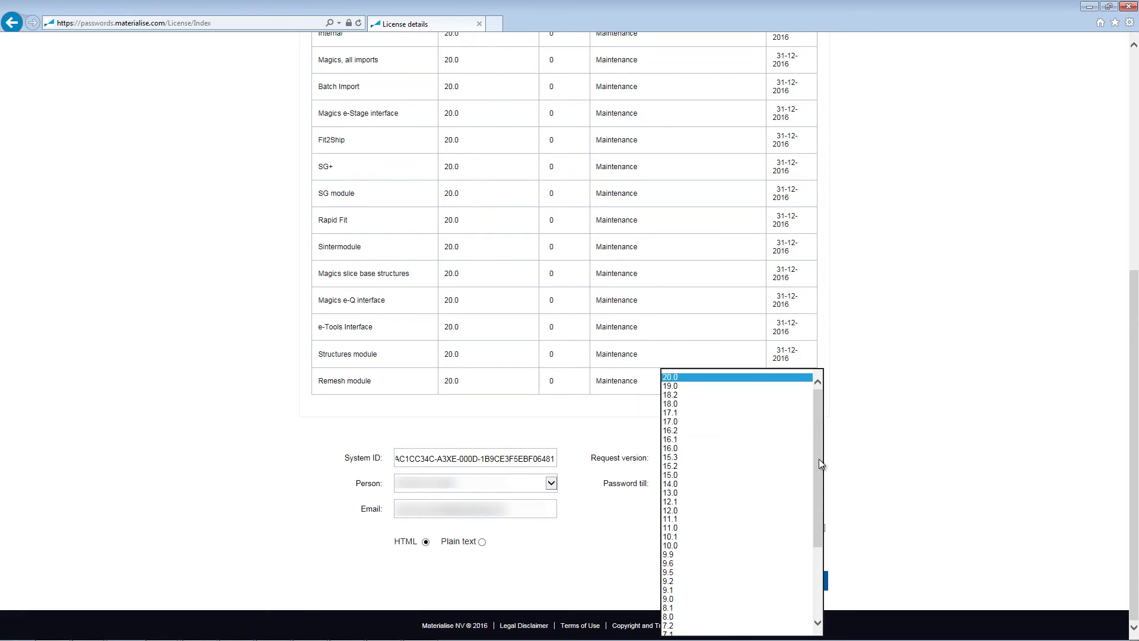
{"action": "left_click", "coordinate": [793, 379]}
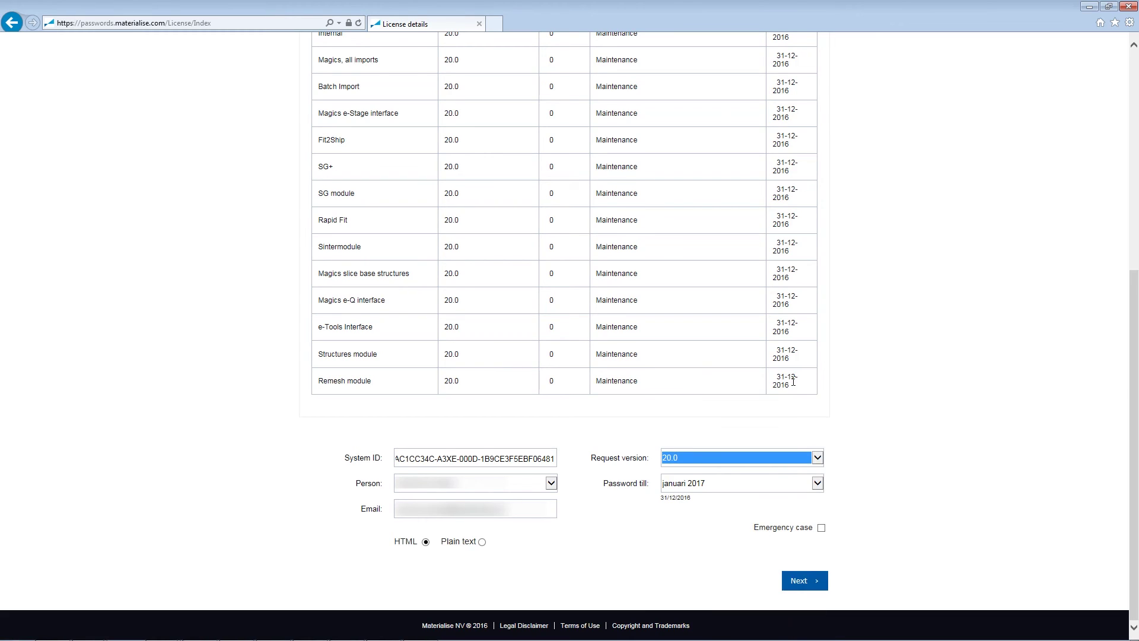
{"action": "left_click", "coordinate": [819, 483]}
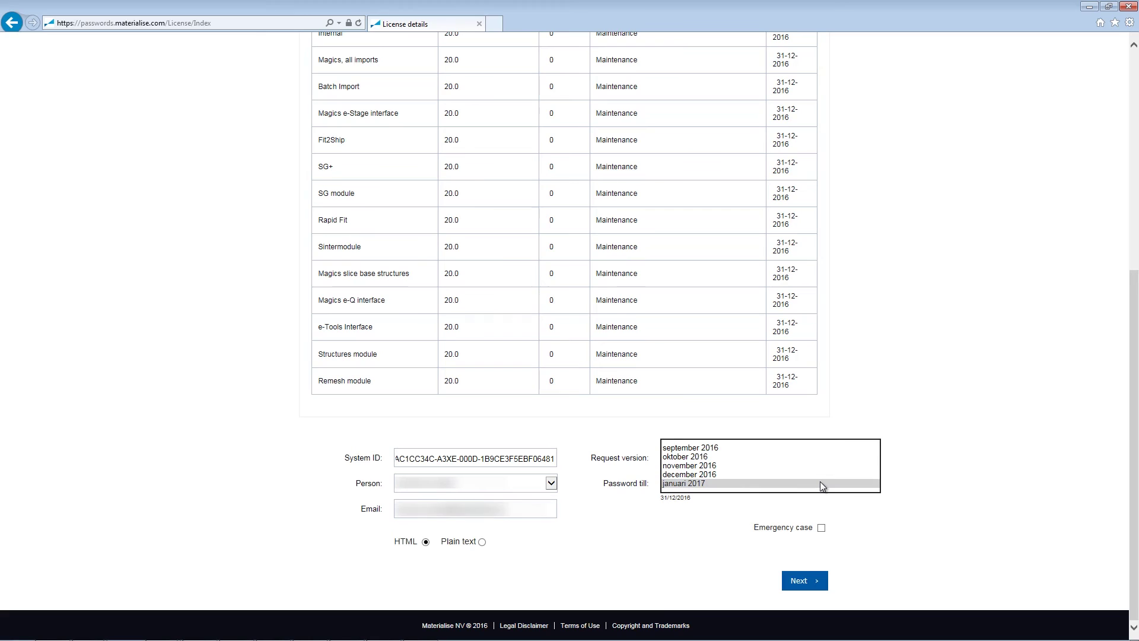
{"action": "left_click", "coordinate": [820, 483]}
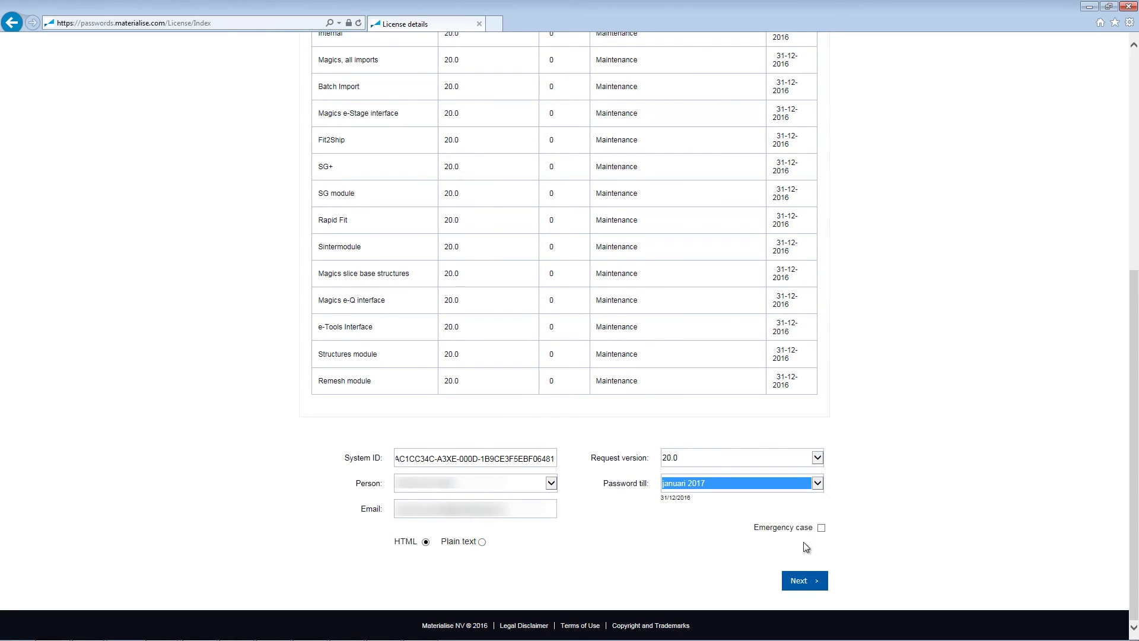
{"action": "left_click", "coordinate": [802, 584]}
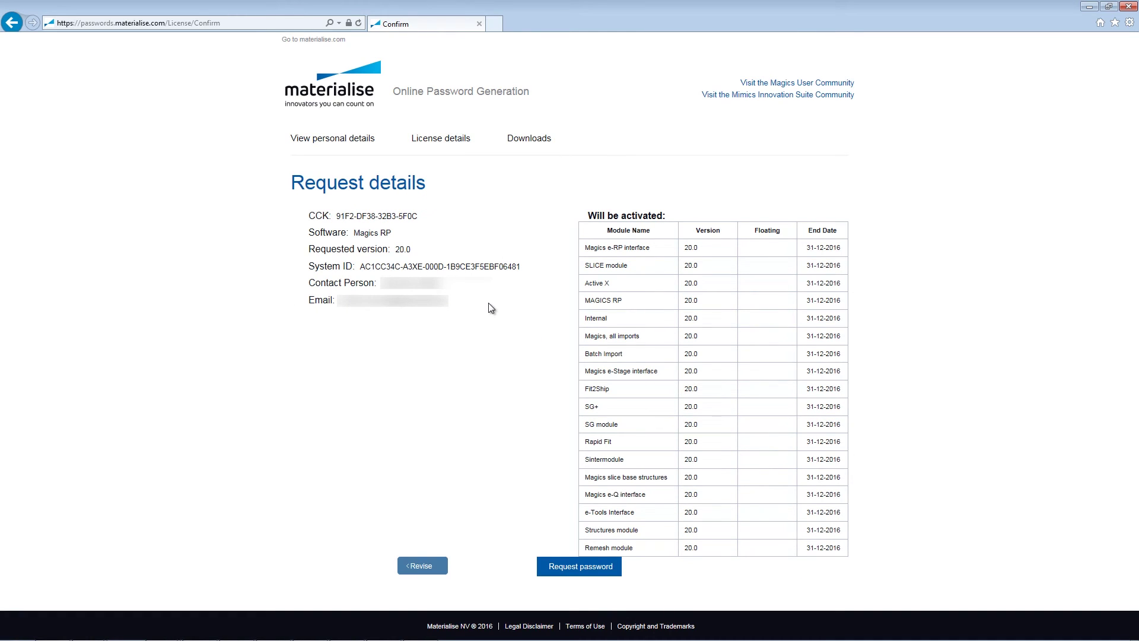
{"action": "left_click", "coordinate": [574, 573]}
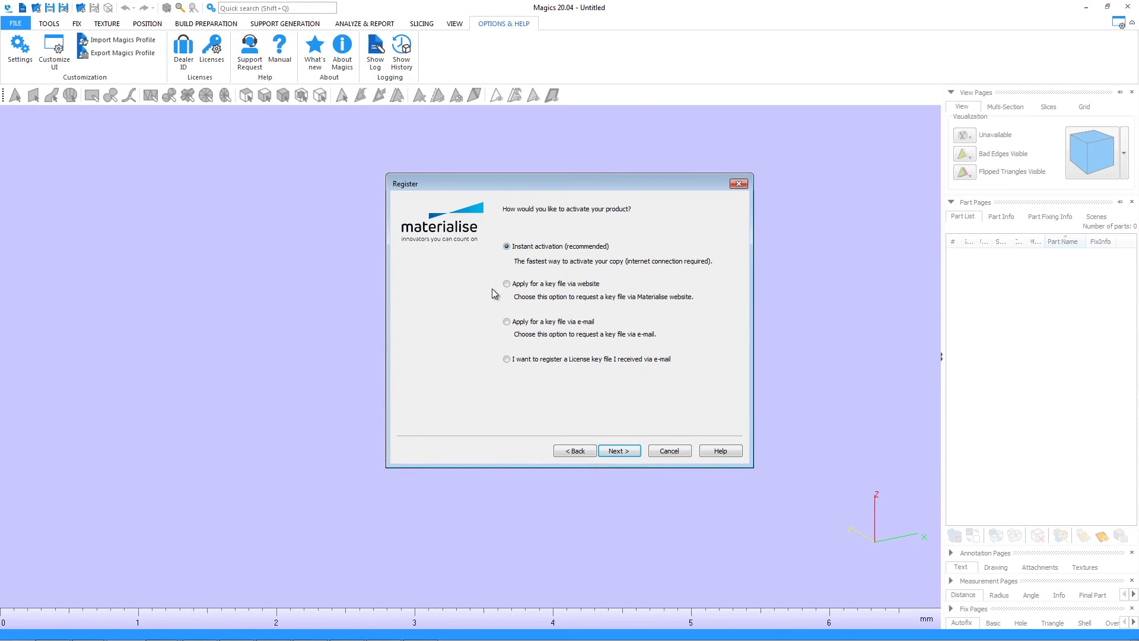
Choose 'I want to register a License key file I received via e-mail' and continue.
{"action": "left_click", "coordinate": [506, 322]}
{"action": "left_click", "coordinate": [507, 358]}
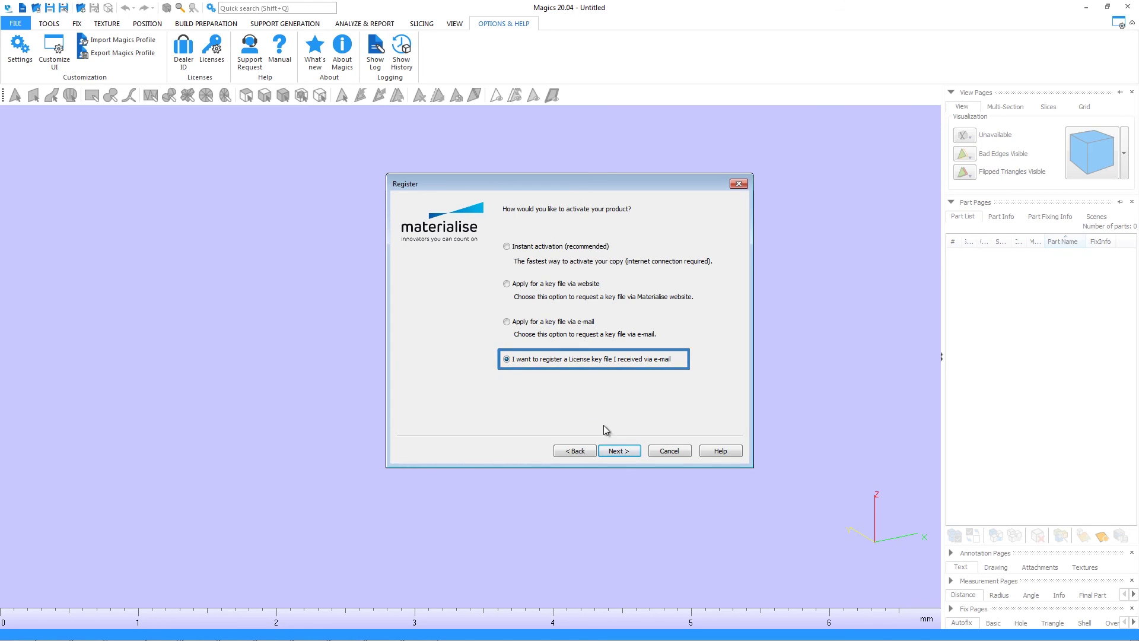
{"action": "left_click", "coordinate": [619, 450]}
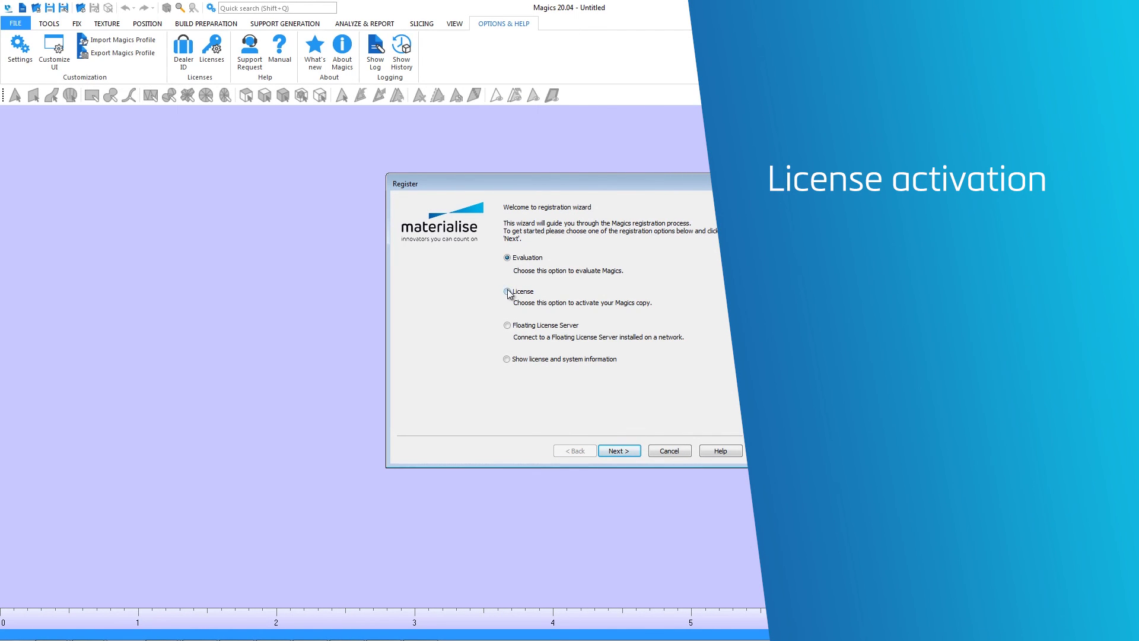
Choose License in the Register wizard and continue to the activation method choices.
{"action": "left_click", "coordinate": [507, 291]}
{"action": "left_click", "coordinate": [621, 450]}
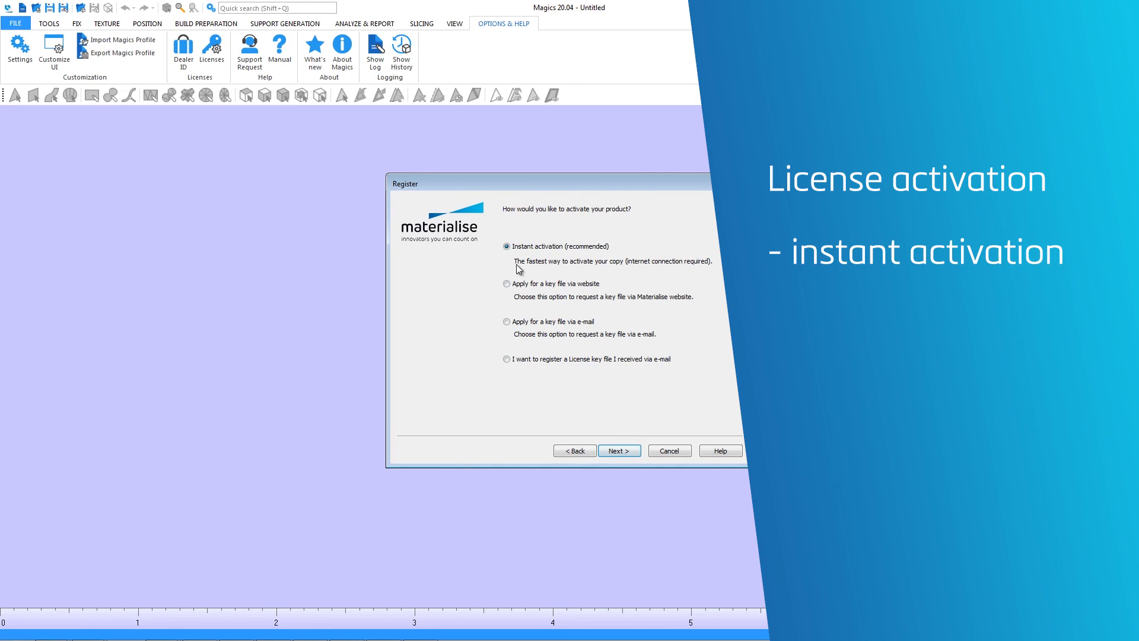